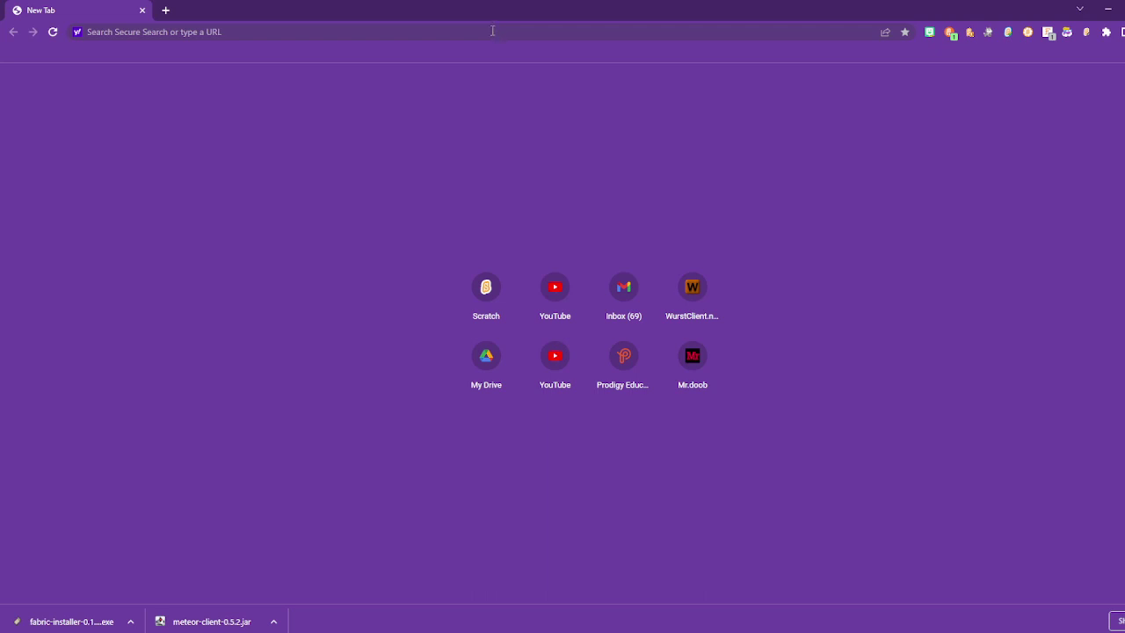
# - Search the web for "meteor client" and open the Meteor Client website, meteorclient.com
pyautogui.click(503, 32)
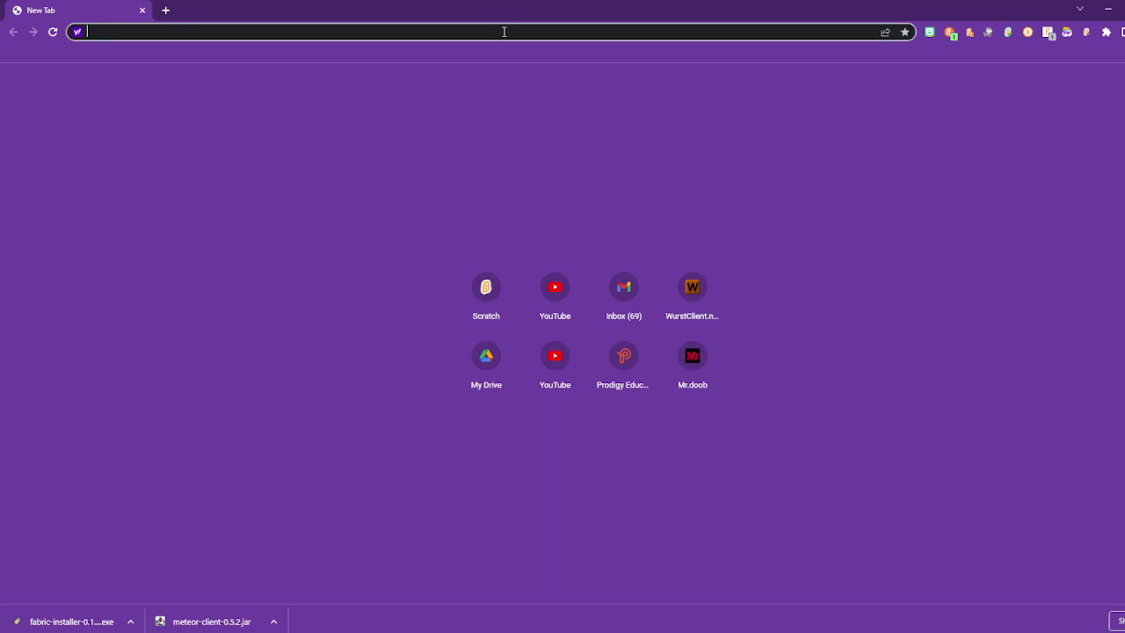
pyautogui.write('met')
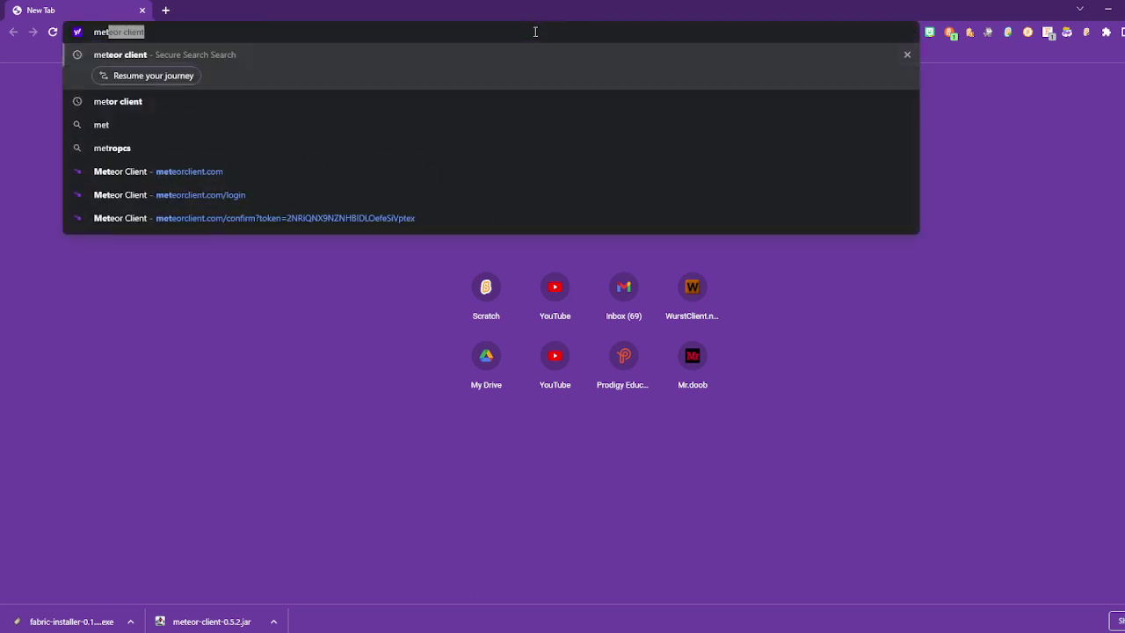
pyautogui.press('BackSpace')
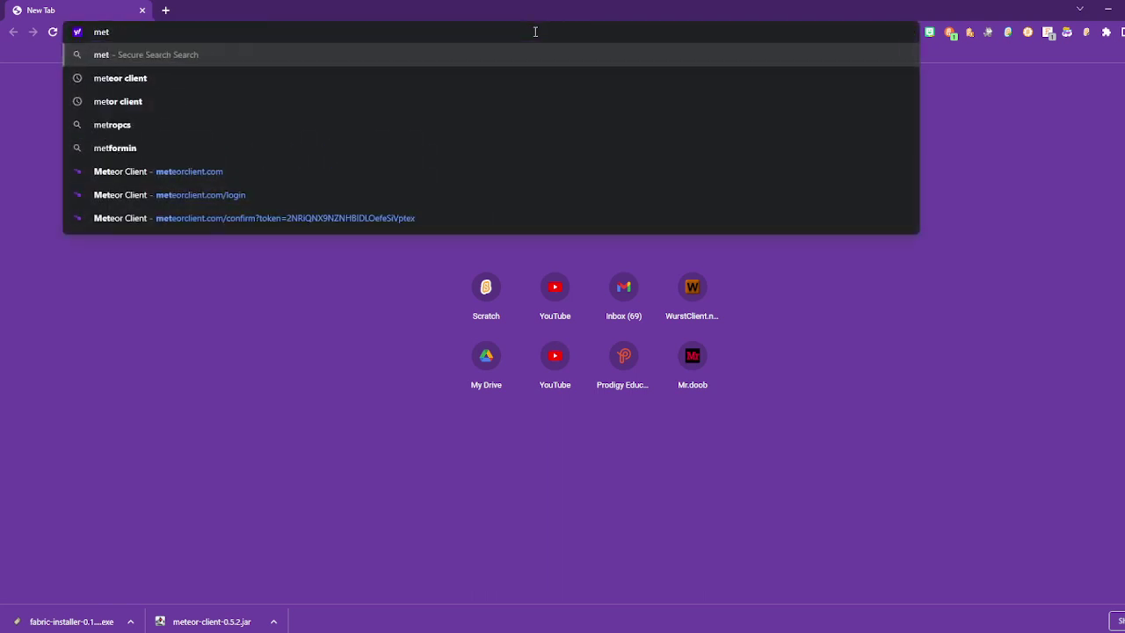
pyautogui.click(372, 70)
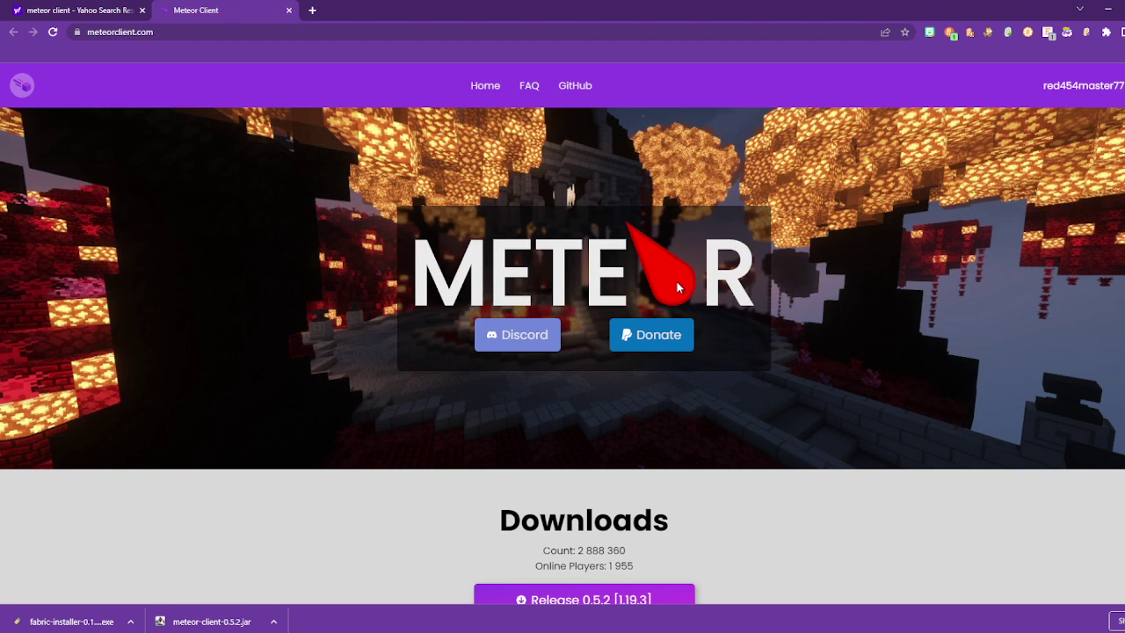
# - Download Meteor Client Release 0.5.2 for Minecraft 1.19.3 from the site's Downloads section
pyautogui.scroll(-1, 739, 389)
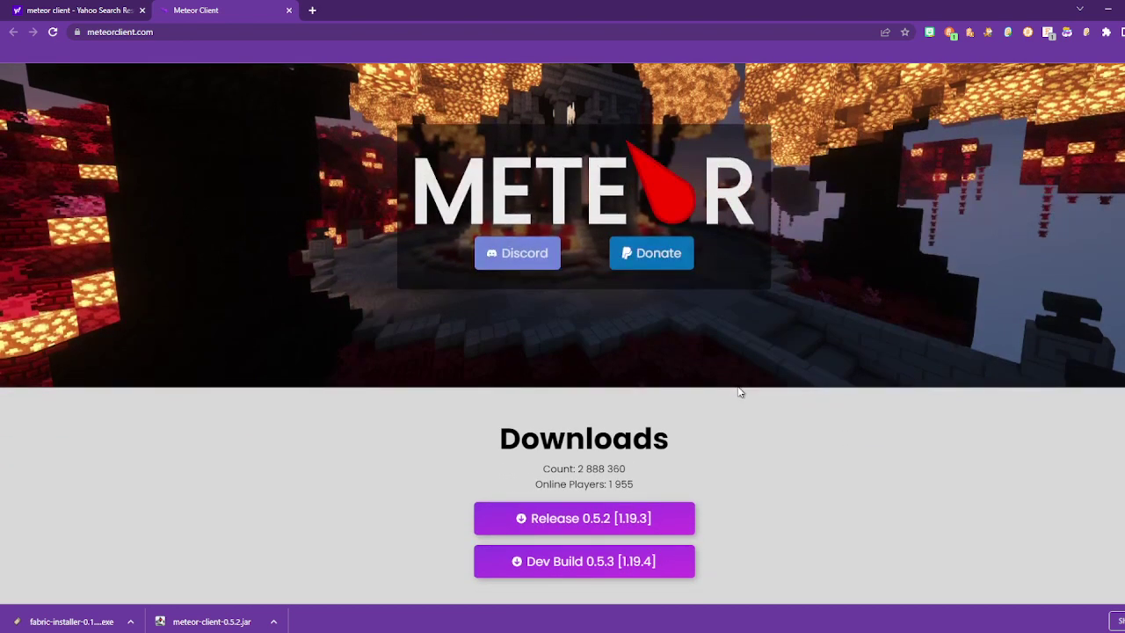
pyautogui.scroll(-2, 739, 393)
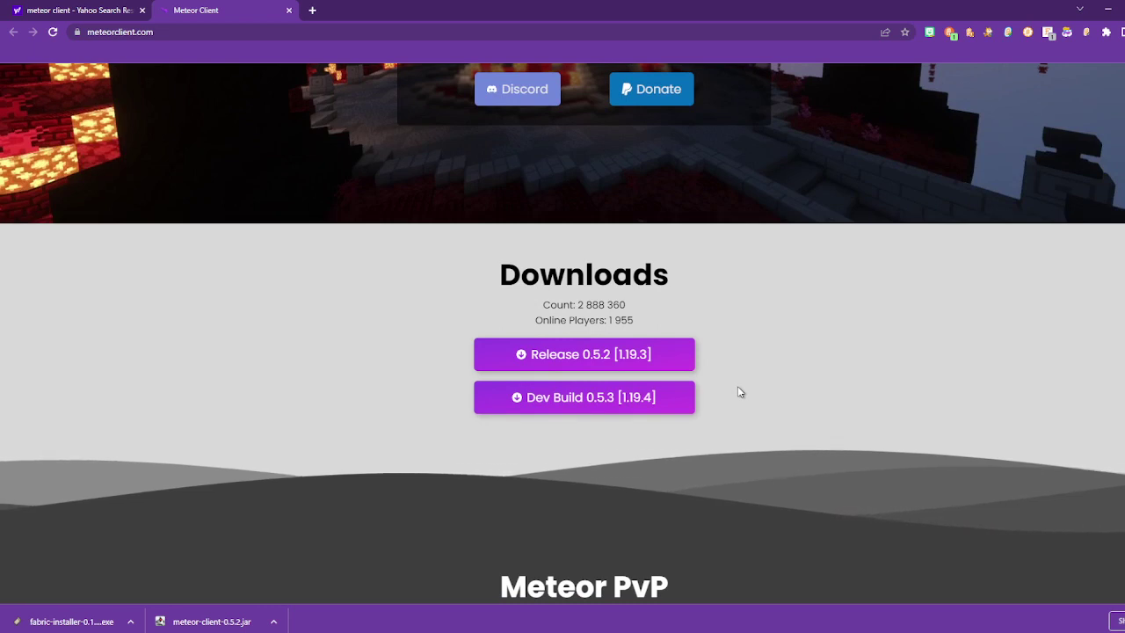
pyautogui.scroll(1, 737, 393)
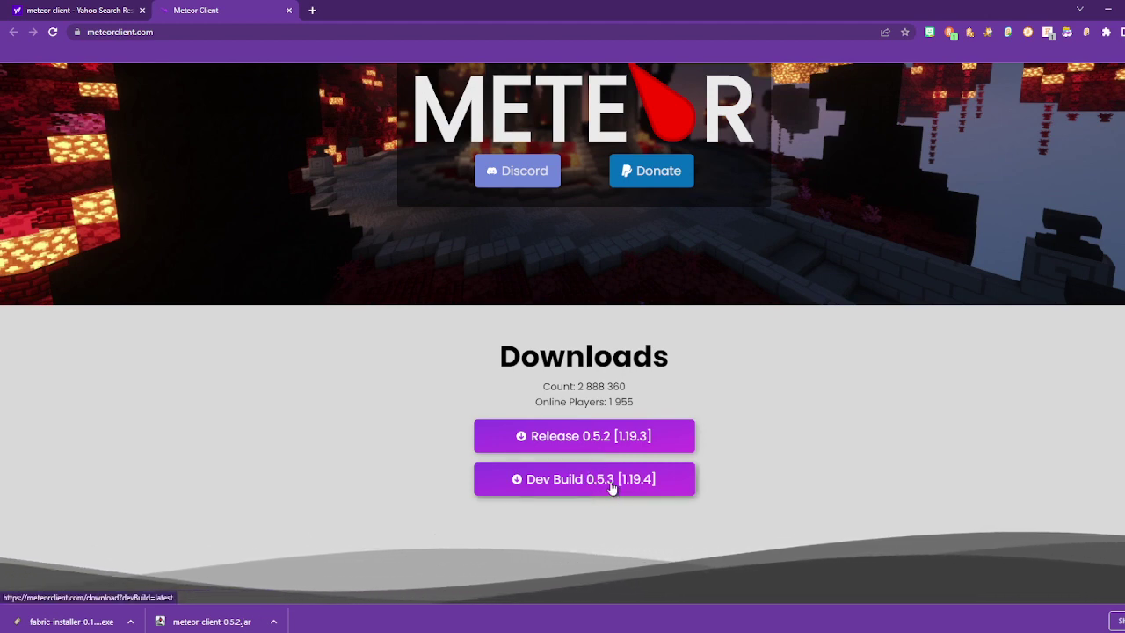
pyautogui.click(587, 437)
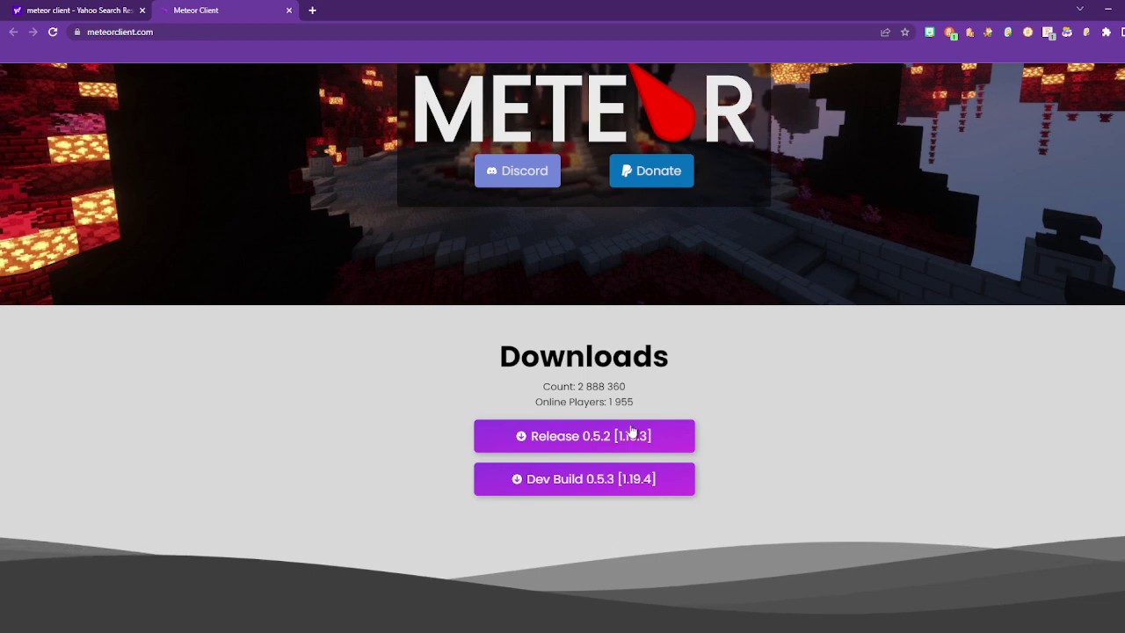
pyautogui.click(605, 436)
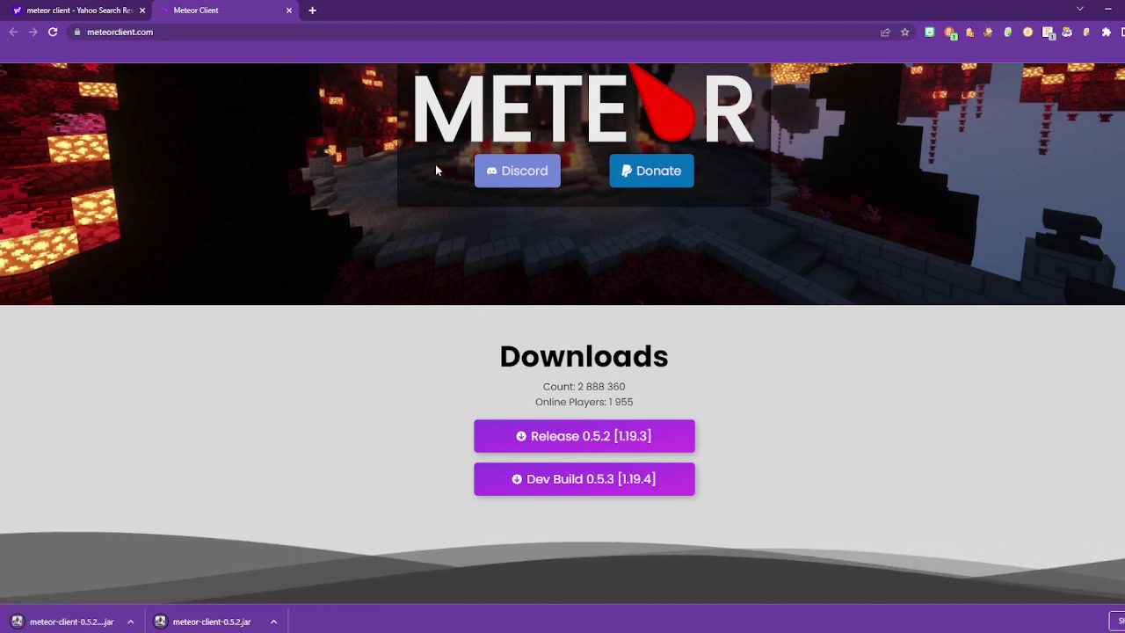
# - Search for "fabric loader 1.19.3" in a new browser tab and open Fabric's Installation for Minecraft Launcher page
pyautogui.click(312, 10)
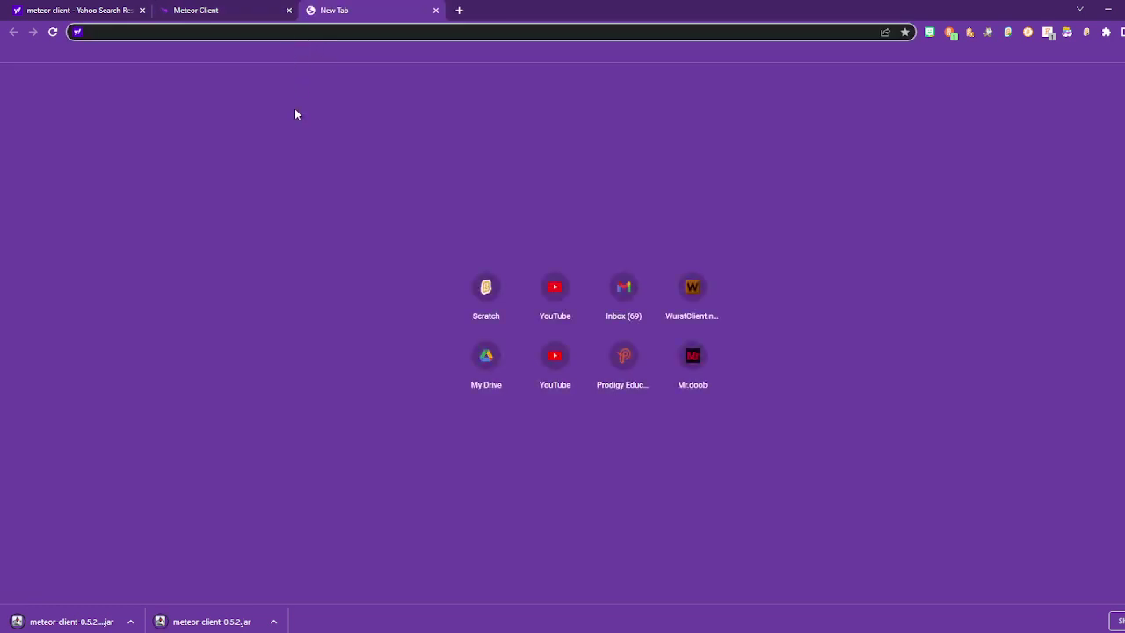
pyautogui.write('fabr')
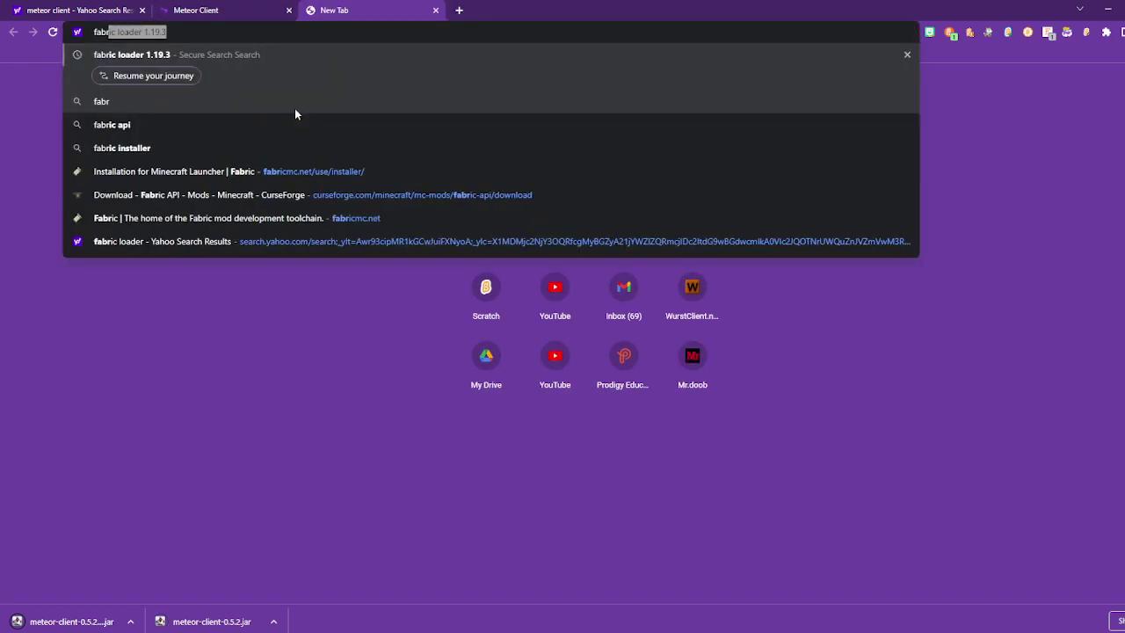
pyautogui.write('ic loade')
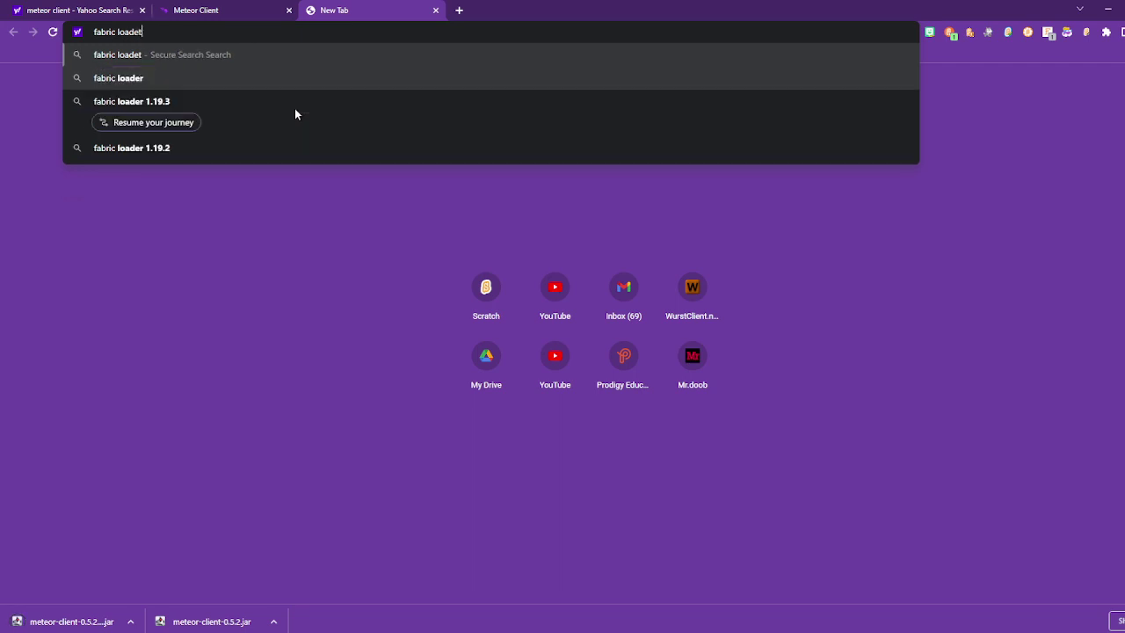
pyautogui.click(295, 110)
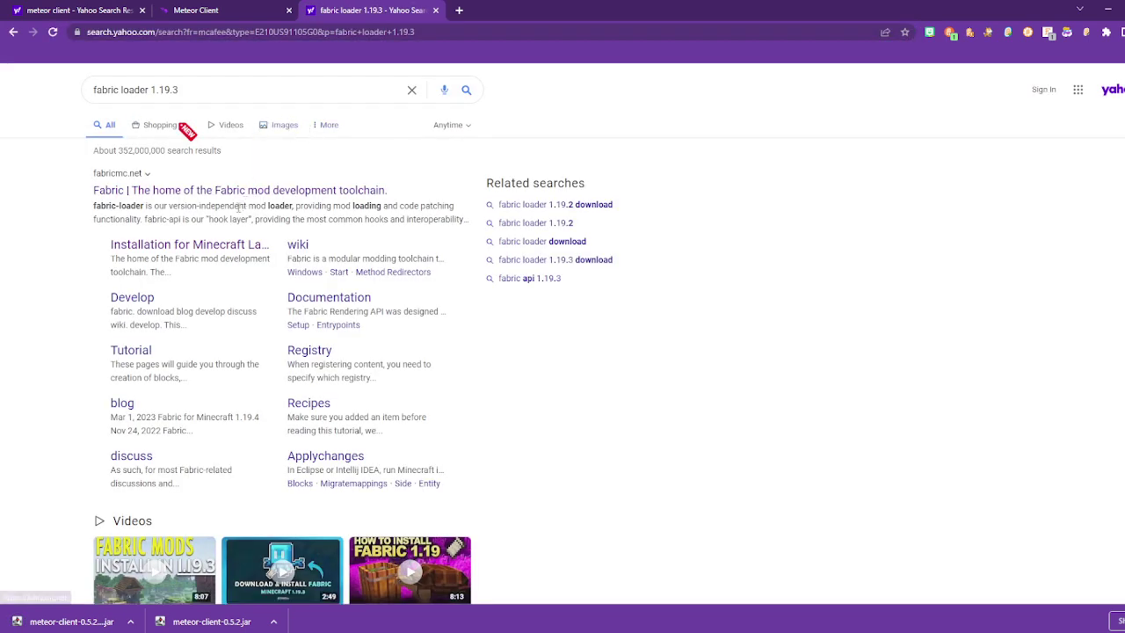
pyautogui.click(200, 247)
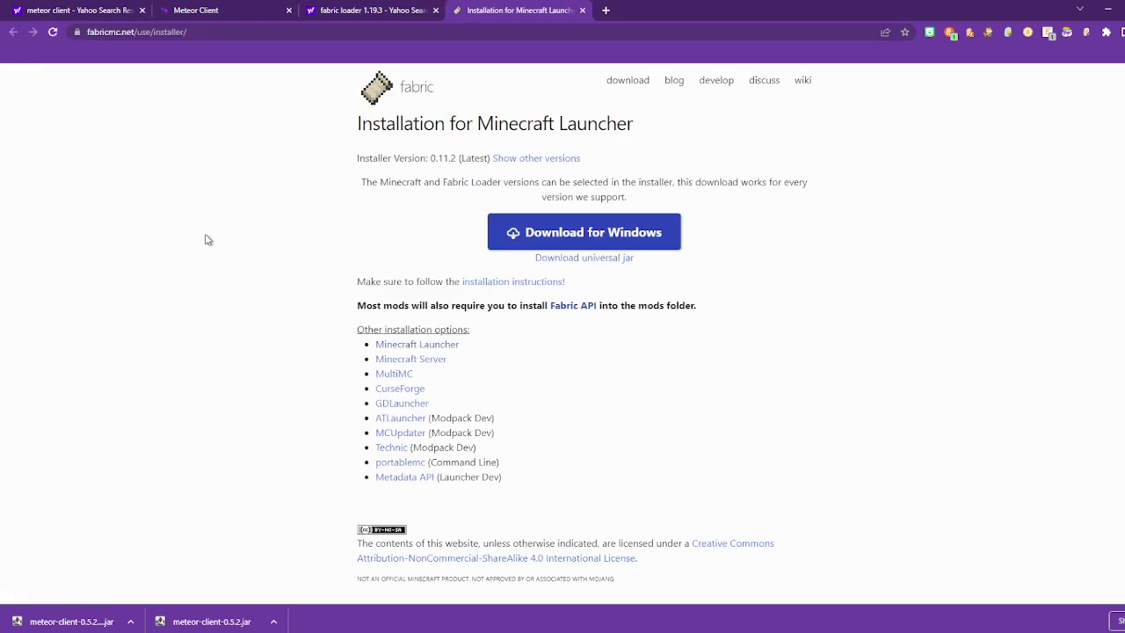
# - Download the Fabric installer for Windows and launch the downloaded file
pyautogui.moveTo(358, 123); pyautogui.dragTo(744, 137)
pyautogui.click(728, 133)
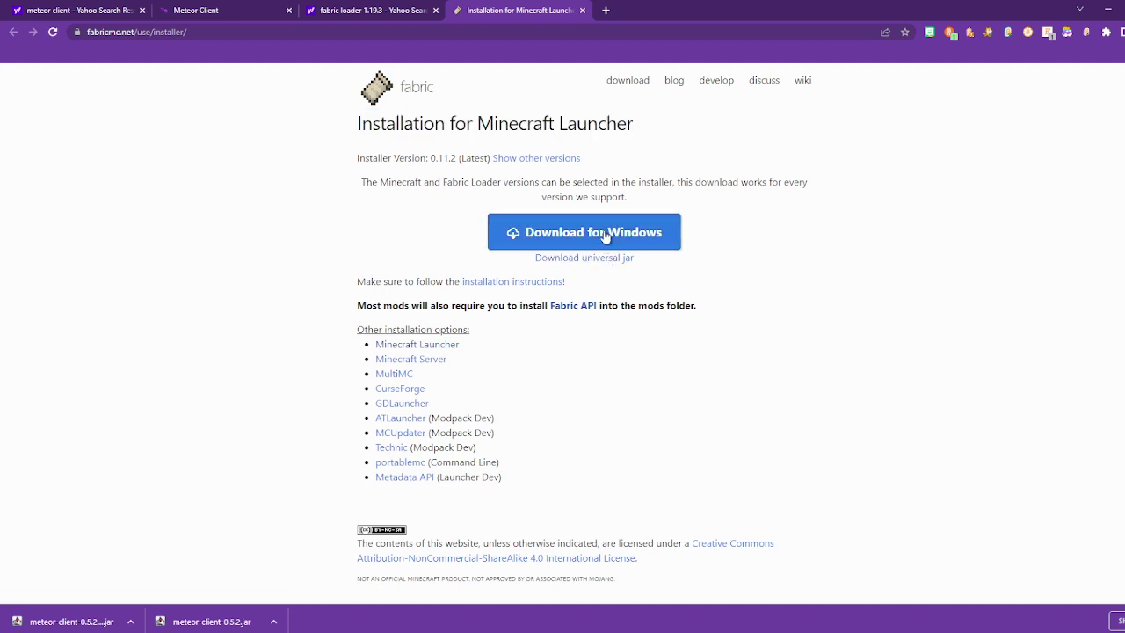
pyautogui.click(544, 233)
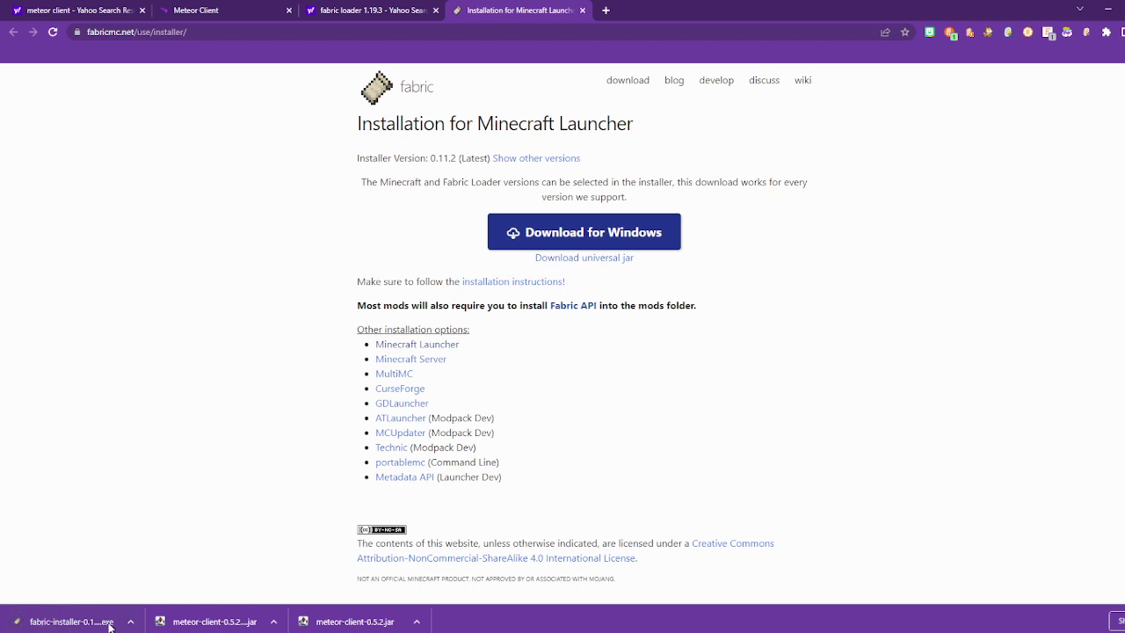
pyautogui.click(112, 624)
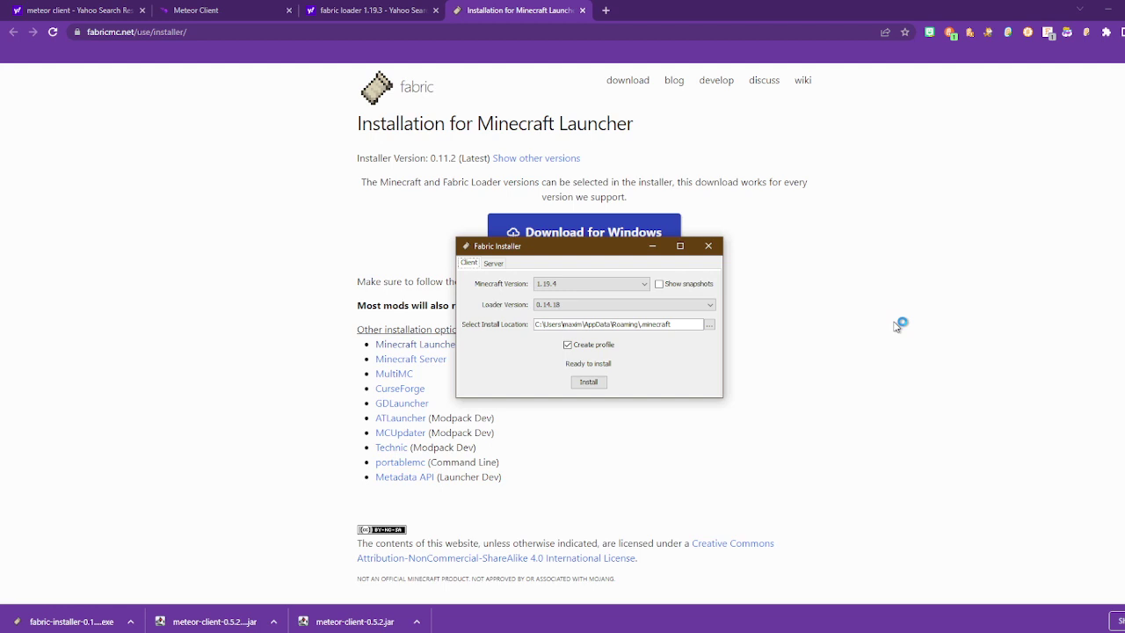
# - Install the Fabric client for Minecraft version 1.19.3 and close the installer
pyautogui.click(565, 283)
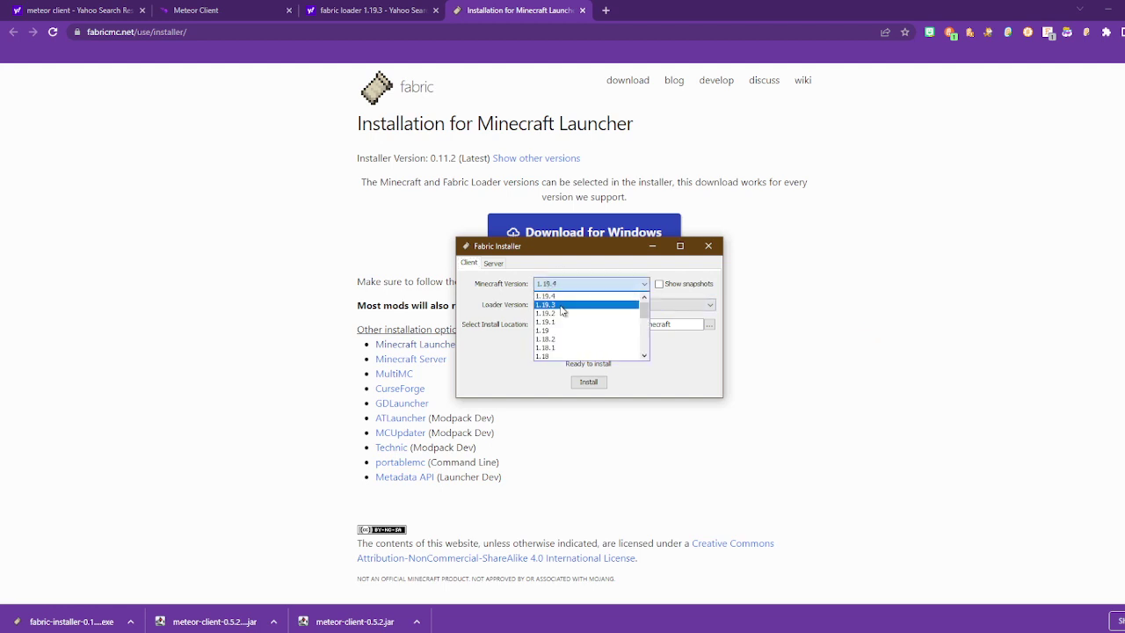
pyautogui.click(562, 305)
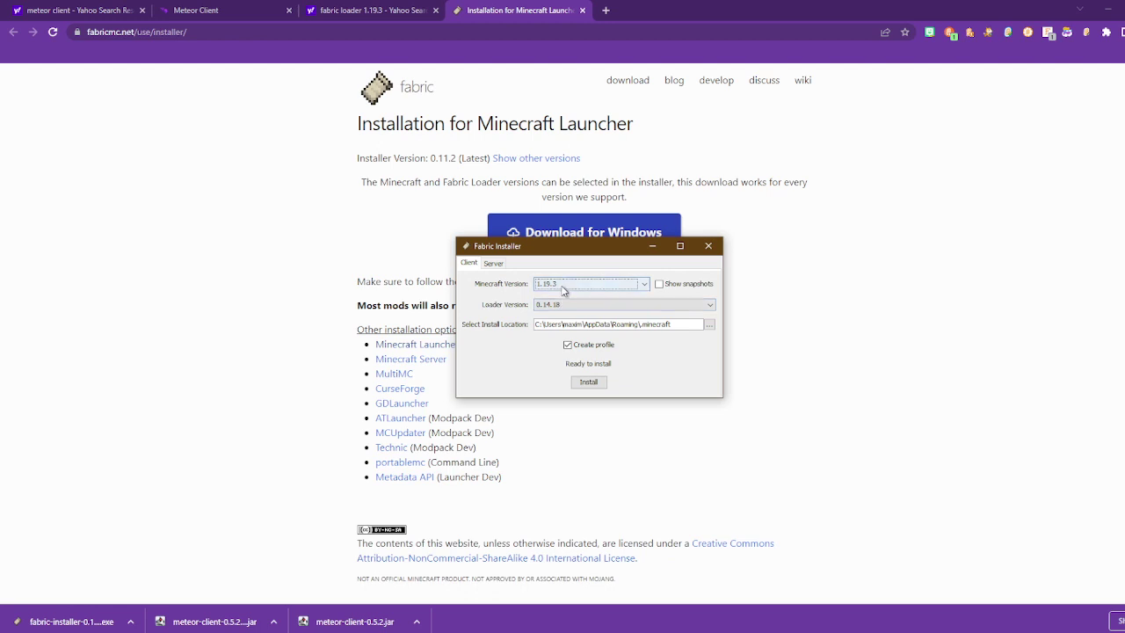
pyautogui.click(562, 286)
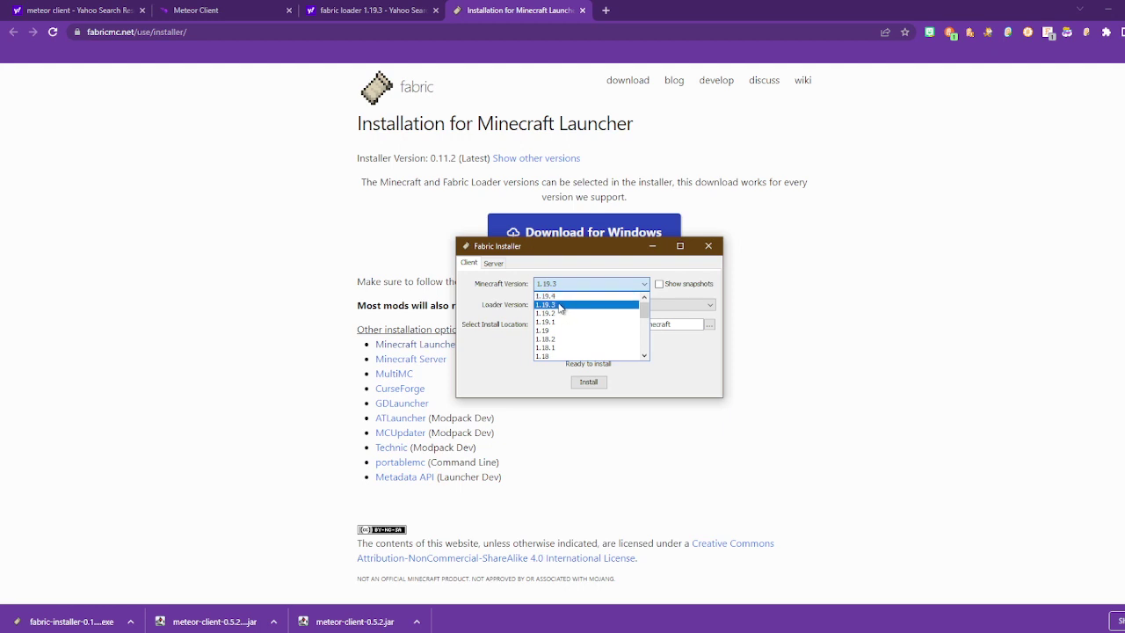
pyautogui.click(560, 305)
pyautogui.click(593, 383)
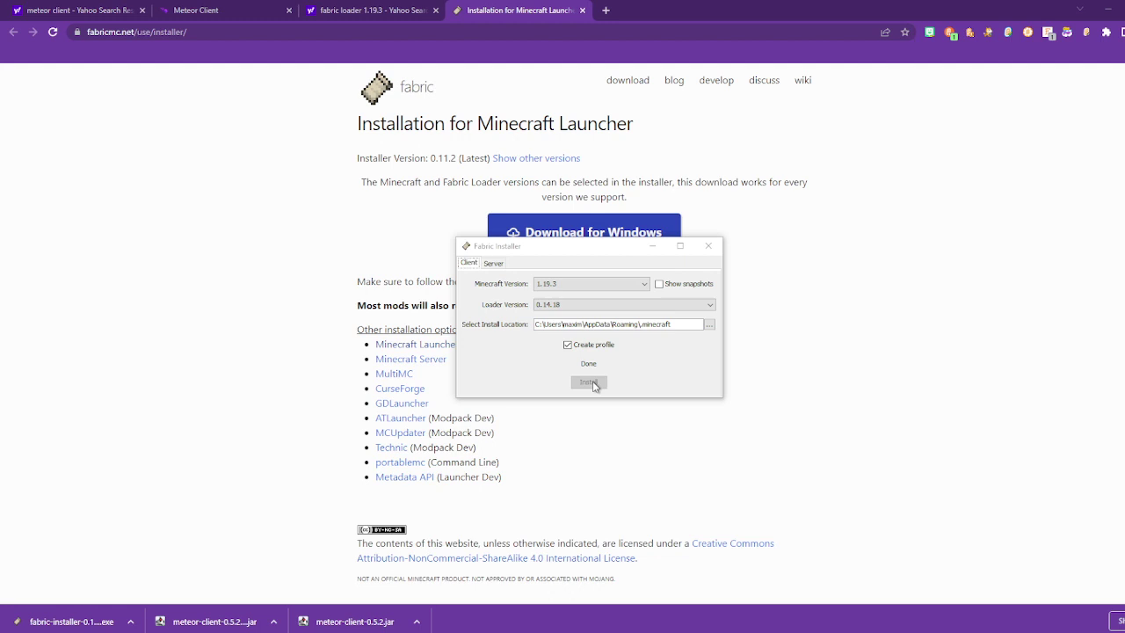
pyautogui.click(585, 338)
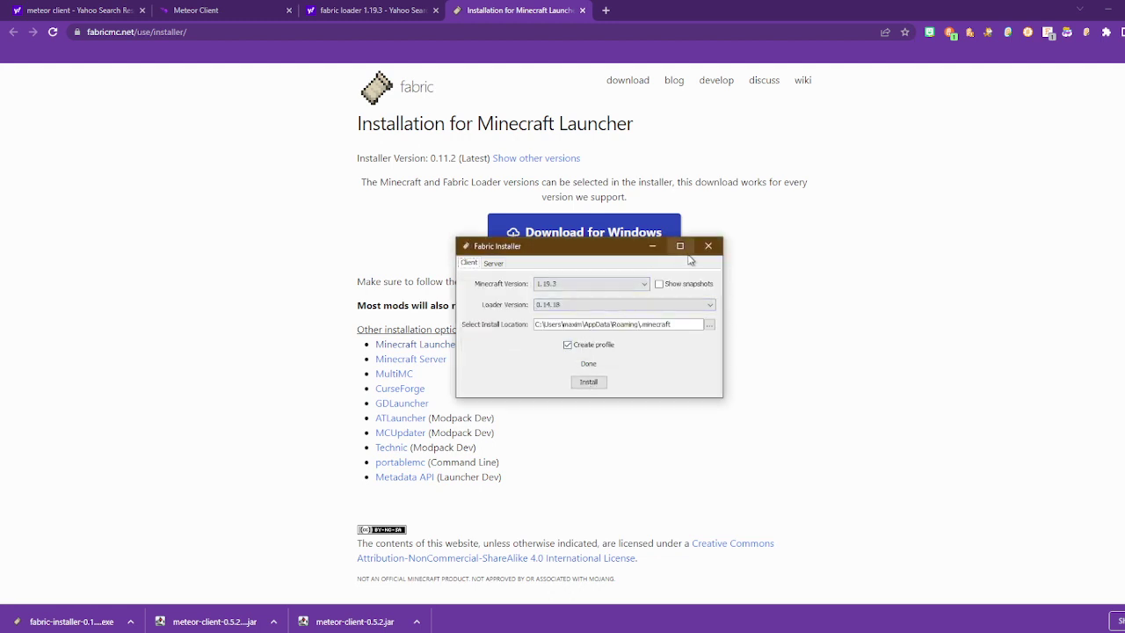
pyautogui.click(716, 246)
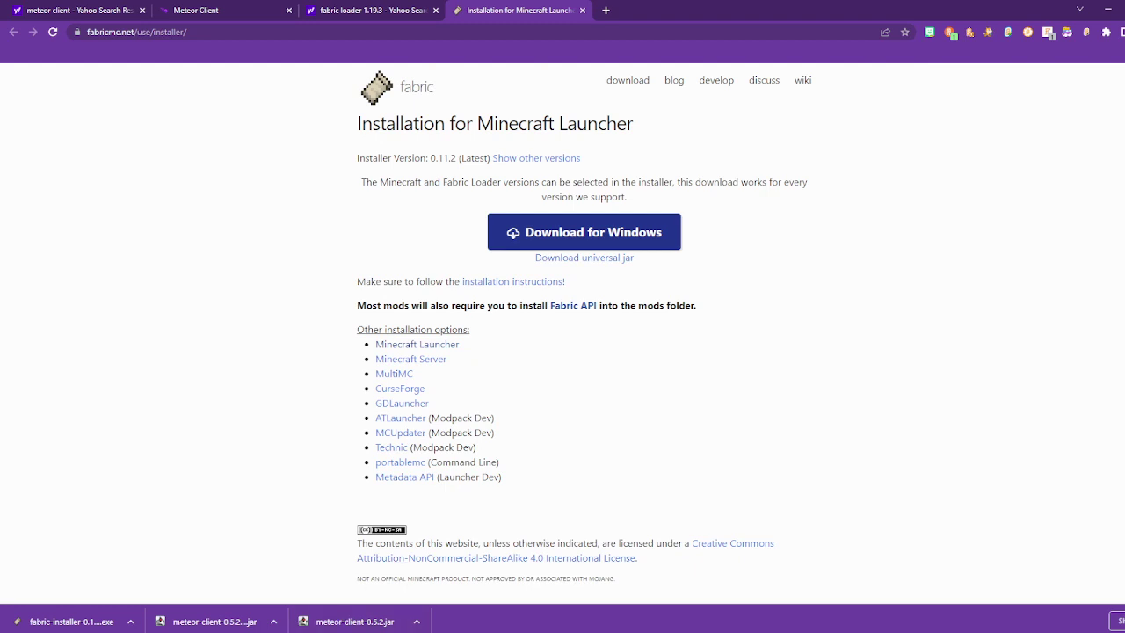
# - Open the Downloads folder in File Explorer and move its window to the side of the screen
pyautogui.press('super+e')
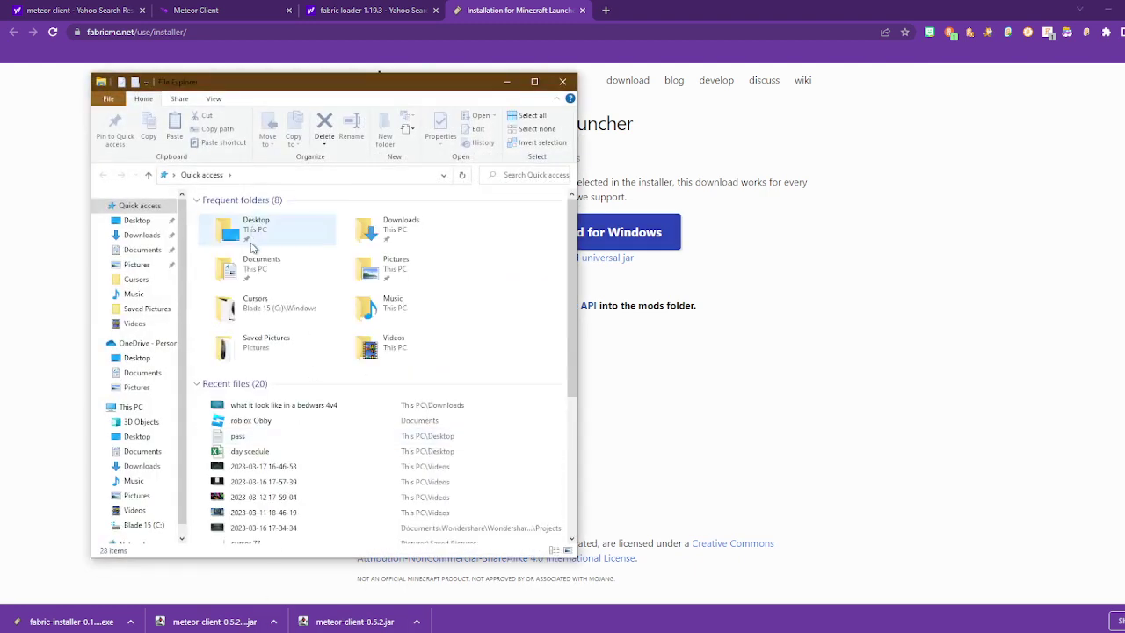
pyautogui.doubleClick(367, 226)
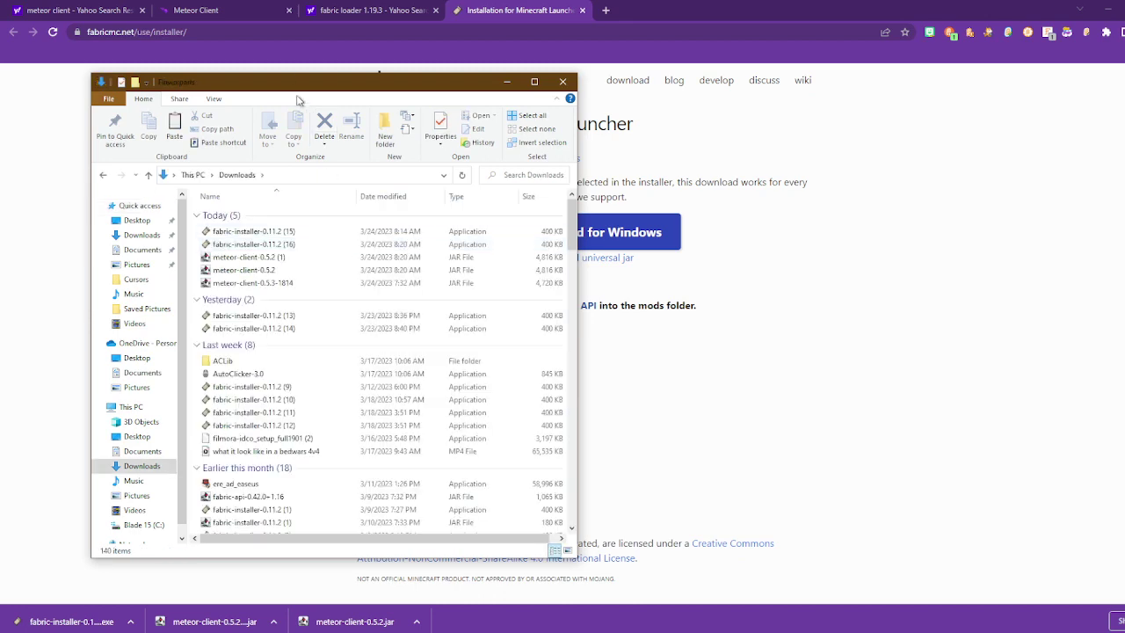
pyautogui.moveTo(288, 93); pyautogui.dragTo(798, 102)
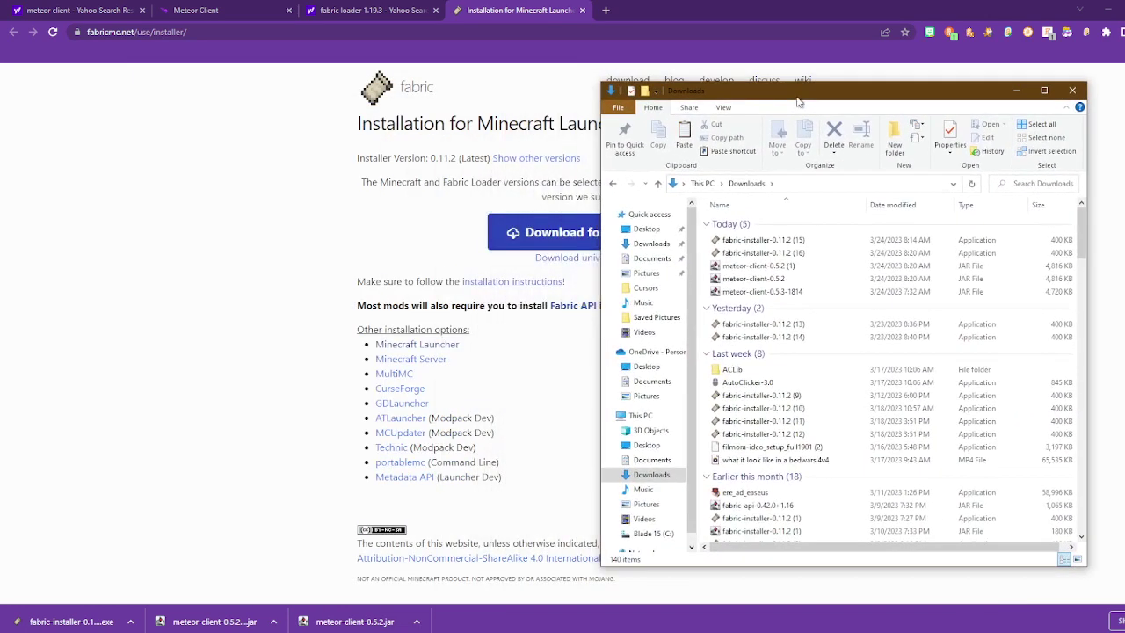
# - Run %appdata%, open the mods folder inside .minecraft, and place its window beside the Downloads window
pyautogui.press('super+s')
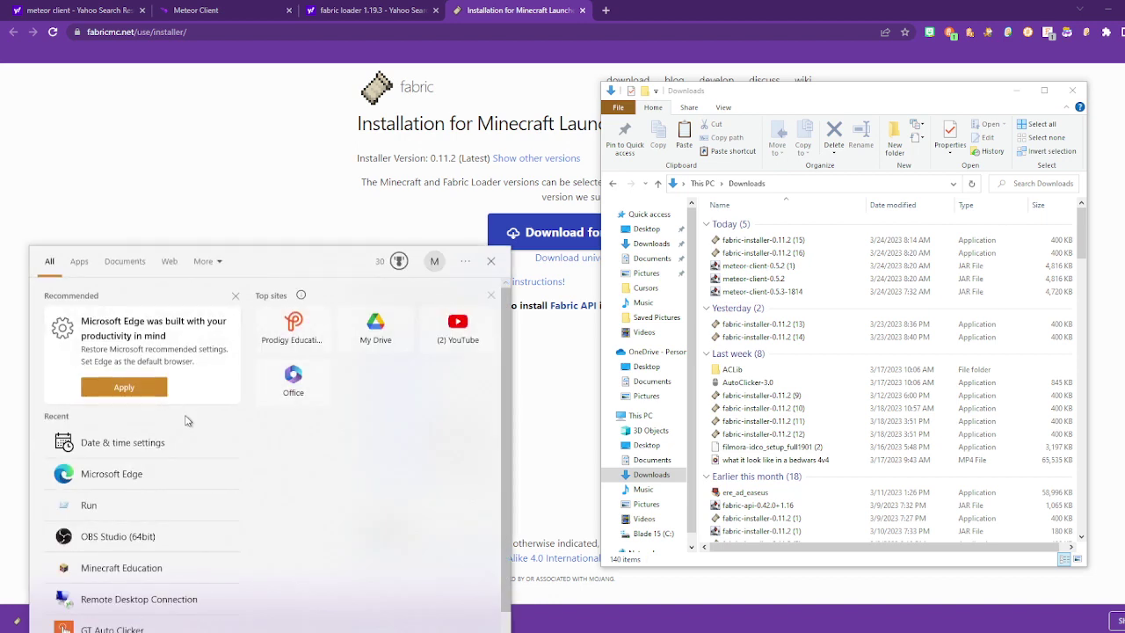
pyautogui.click(103, 507)
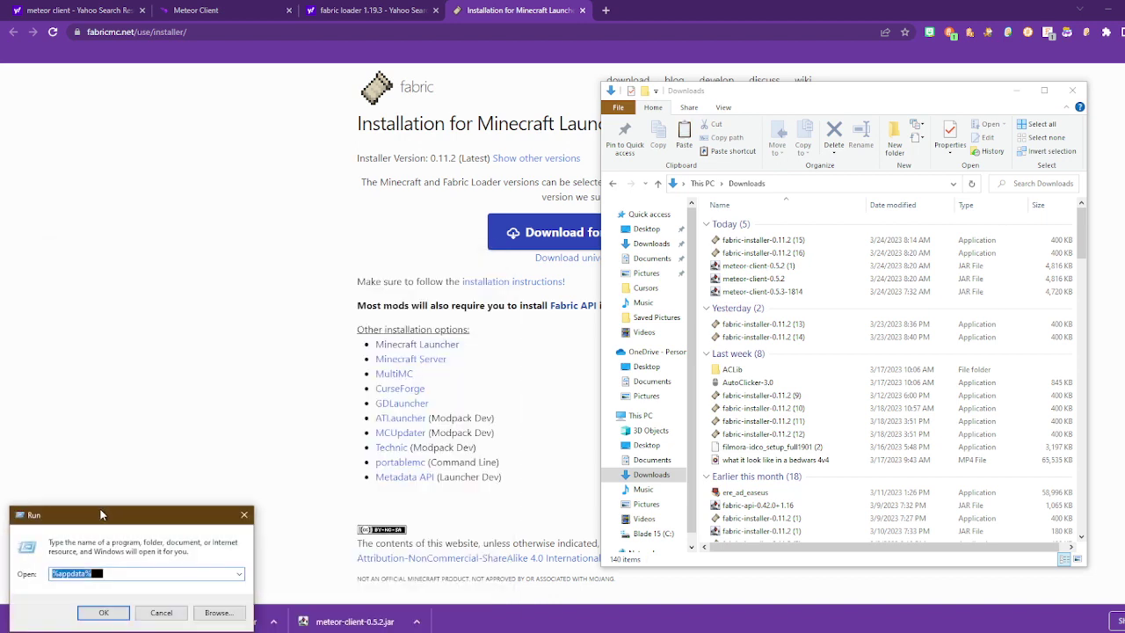
pyautogui.click(95, 612)
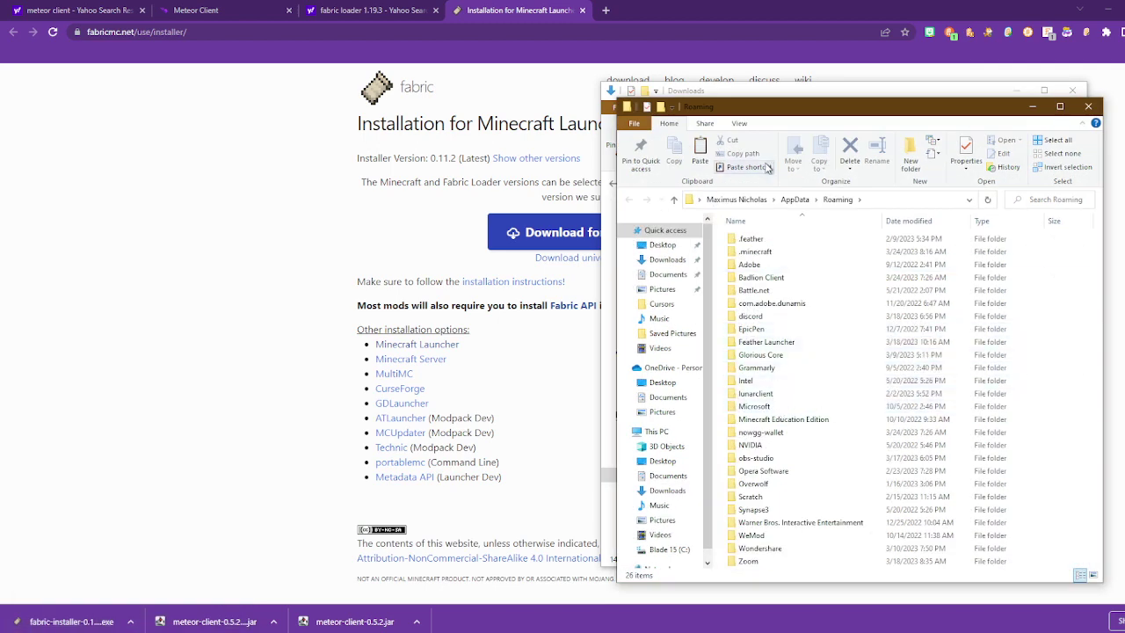
pyautogui.doubleClick(749, 253)
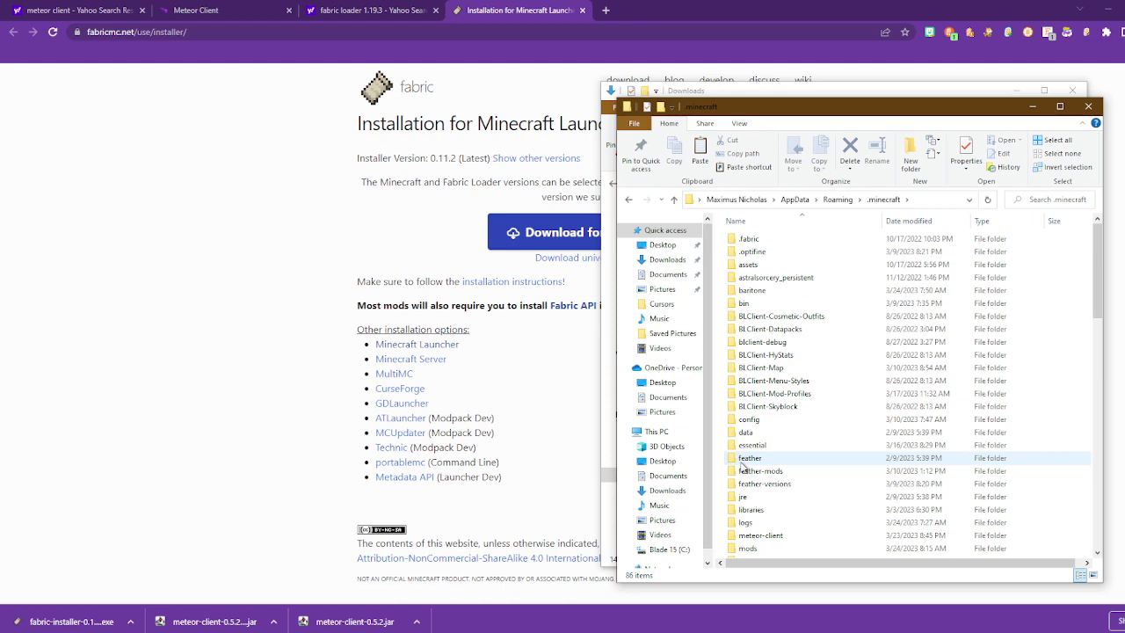
pyautogui.doubleClick(748, 547)
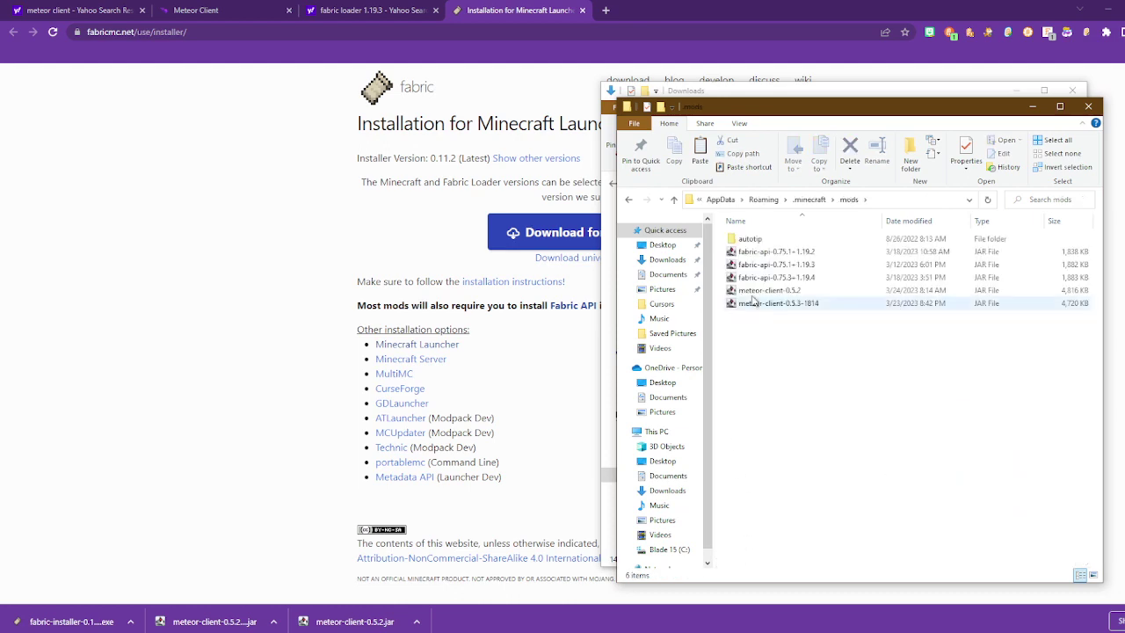
pyautogui.moveTo(732, 109); pyautogui.dragTo(328, 90)
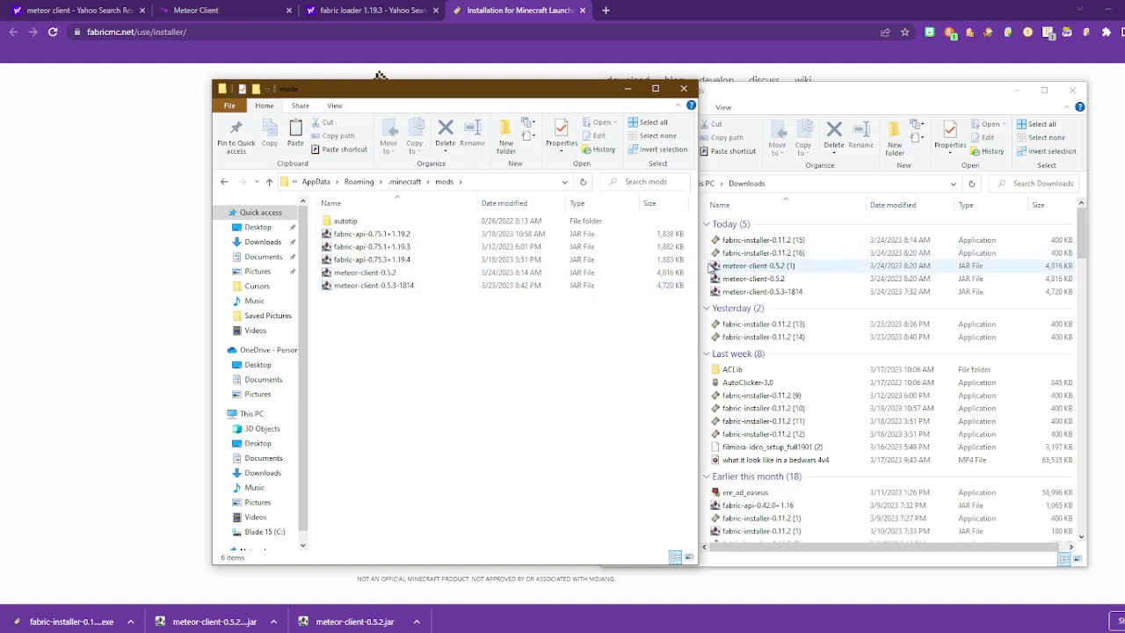
# - Move the three meteor-client JAR files from Downloads into the mods folder, replacing the existing copies
pyautogui.moveTo(711, 268)
pyautogui.mouseDown()
pyautogui.moveTo(729, 293)
pyautogui.moveTo(715, 268)
pyautogui.mouseUp()
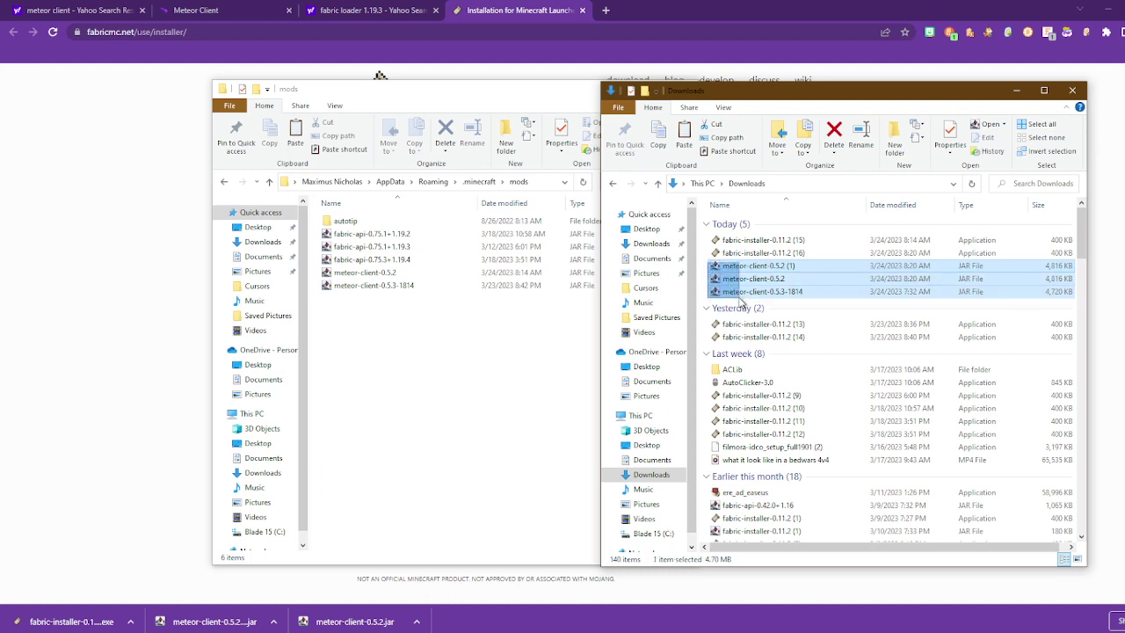
pyautogui.click(734, 252)
pyautogui.moveTo(730, 273)
pyautogui.mouseDown()
pyautogui.moveTo(713, 272)
pyautogui.moveTo(732, 258)
pyautogui.moveTo(710, 271)
pyautogui.mouseUp()
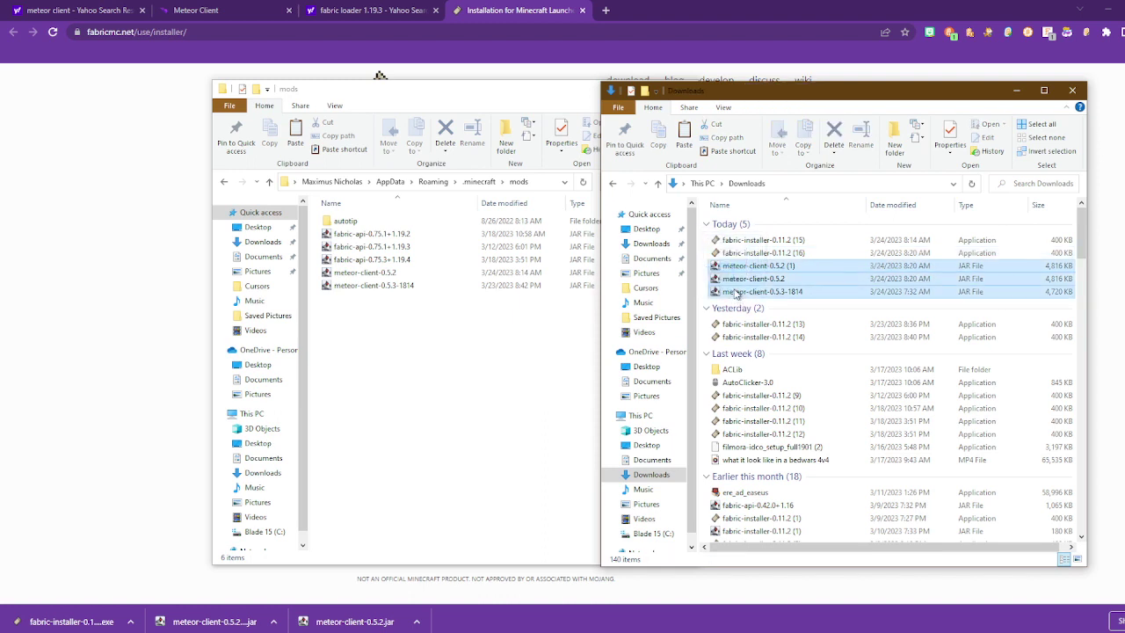
pyautogui.moveTo(646, 301); pyautogui.dragTo(402, 394)
pyautogui.click(303, 225)
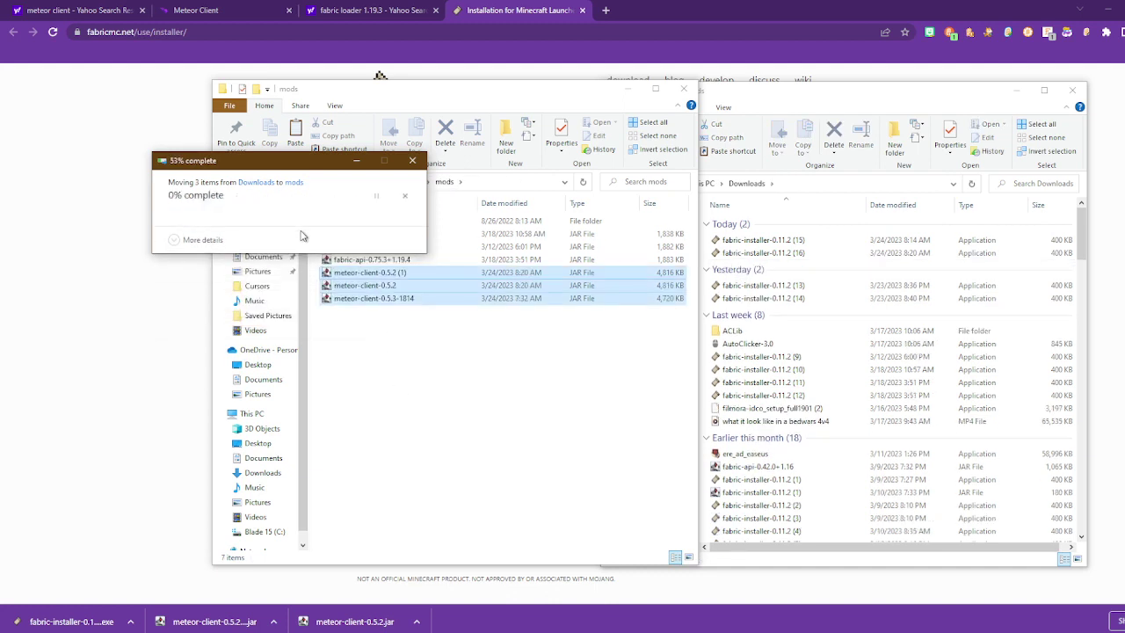
pyautogui.click(345, 363)
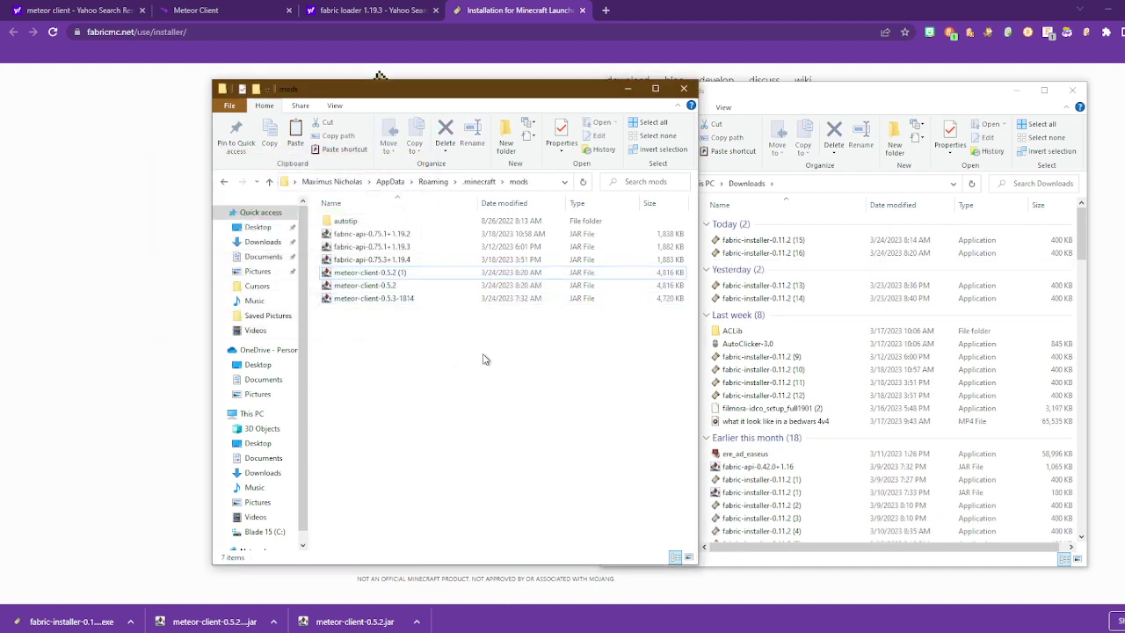
pyautogui.click(325, 275)
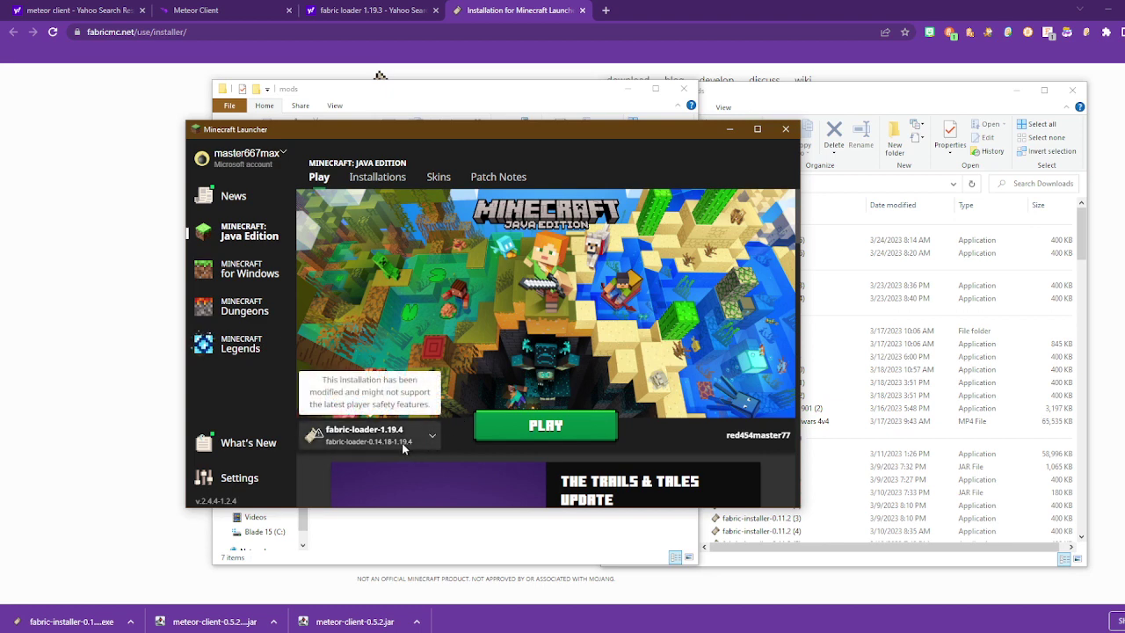
# - In the Minecraft Launcher, choose the fabric-loader-1.19.4 installation and start the game
pyautogui.click(402, 442)
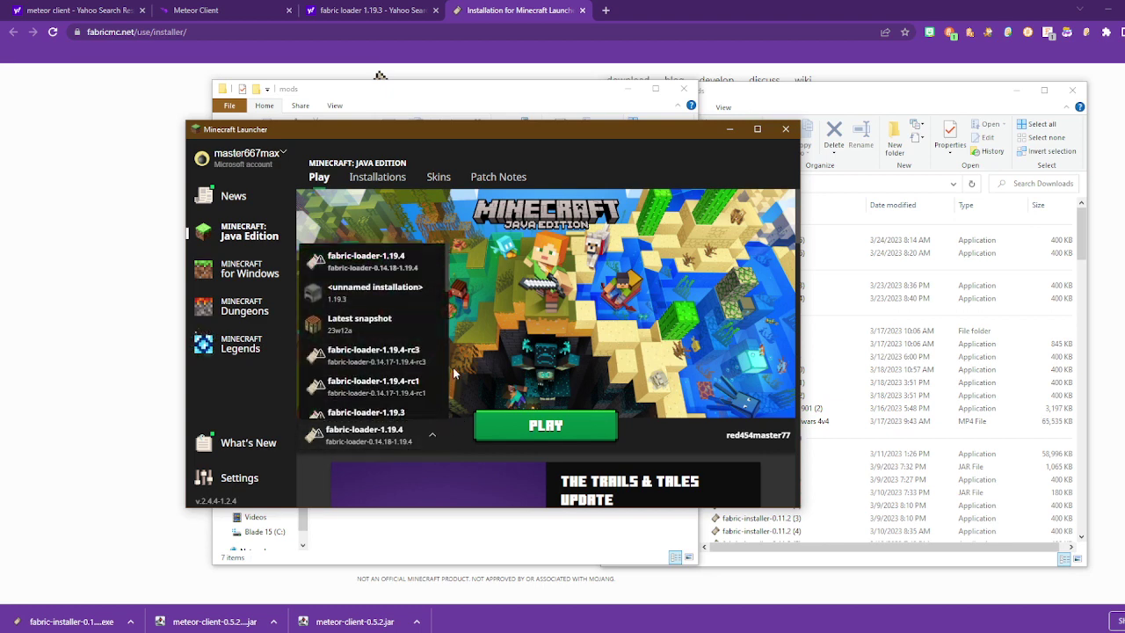
pyautogui.scroll(-1, 410, 390)
pyautogui.scroll(-4, 411, 390)
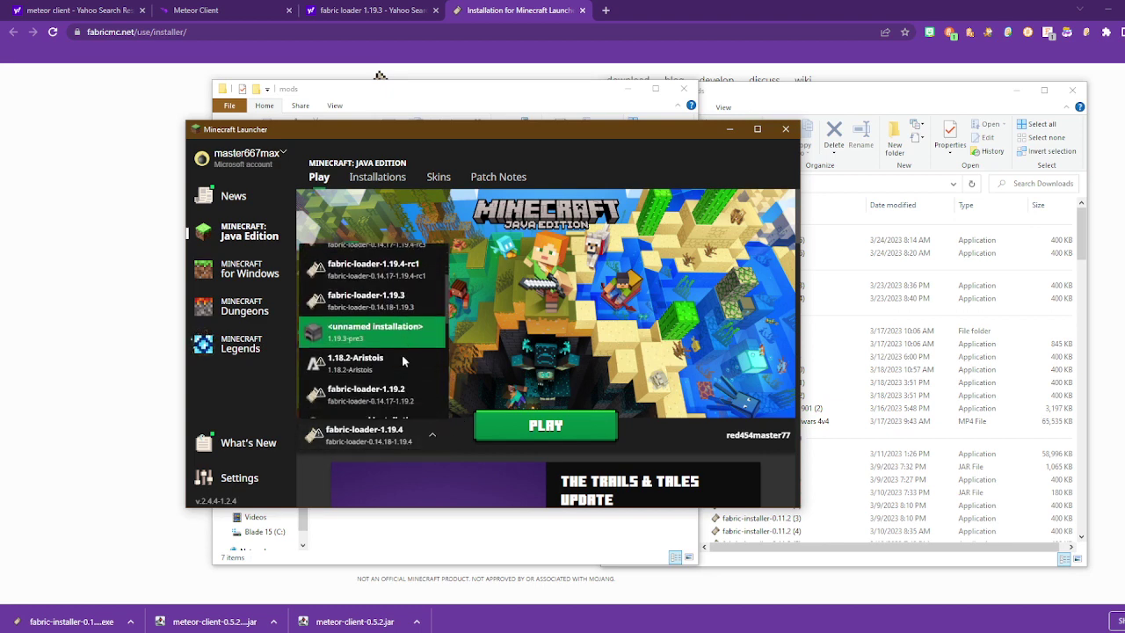
pyautogui.scroll(-6, 403, 359)
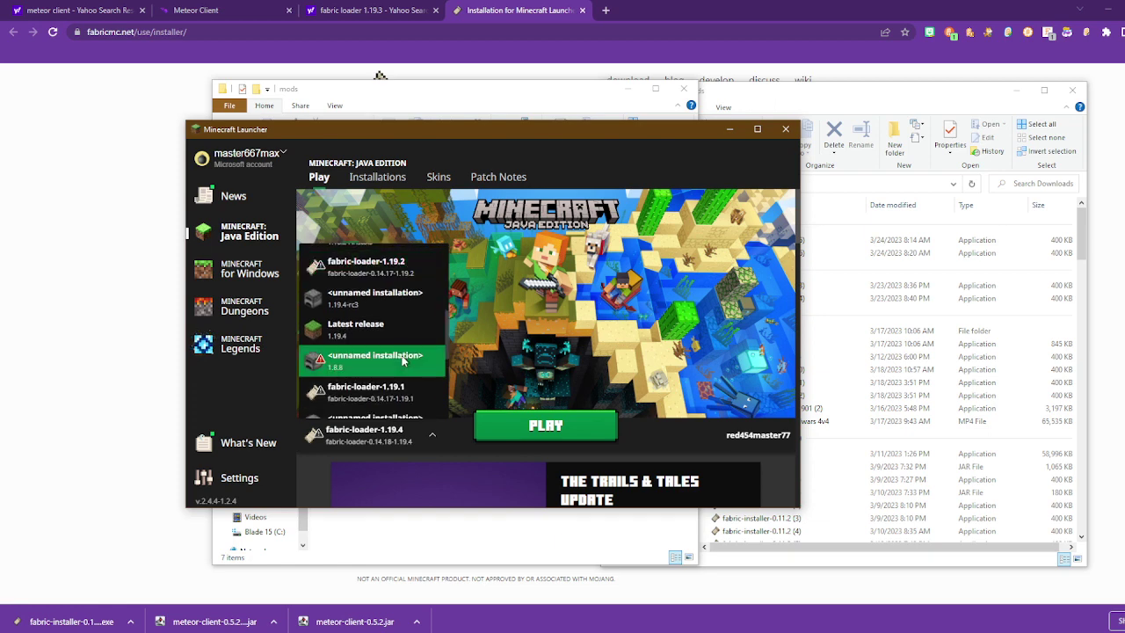
pyautogui.scroll(-3, 403, 361)
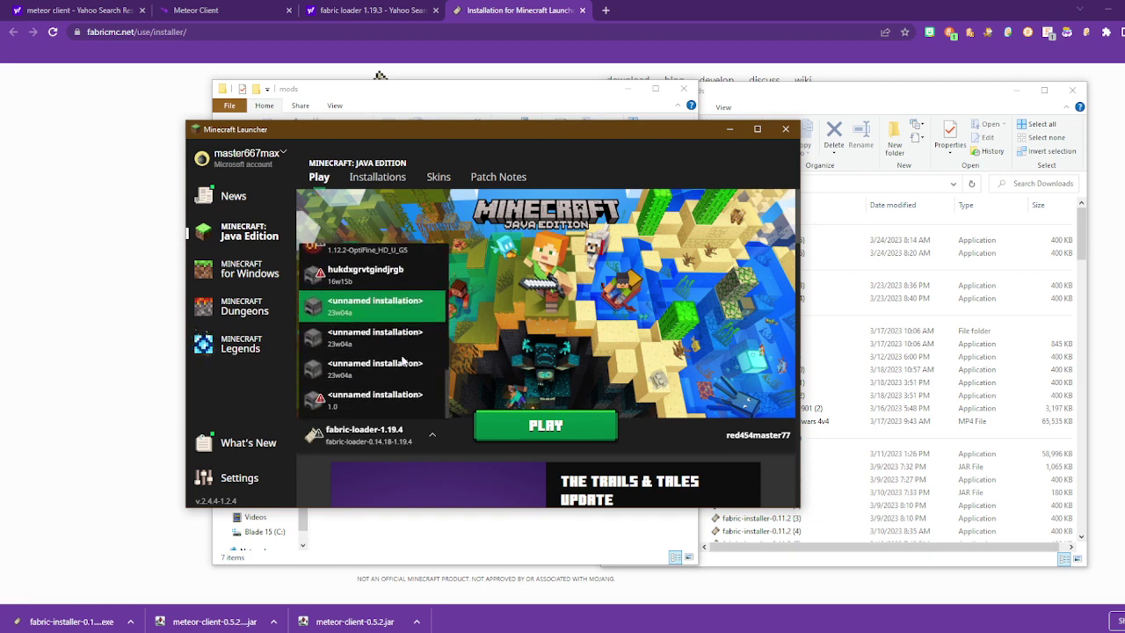
pyautogui.scroll(12, 401, 361)
pyautogui.scroll(-4, 396, 360)
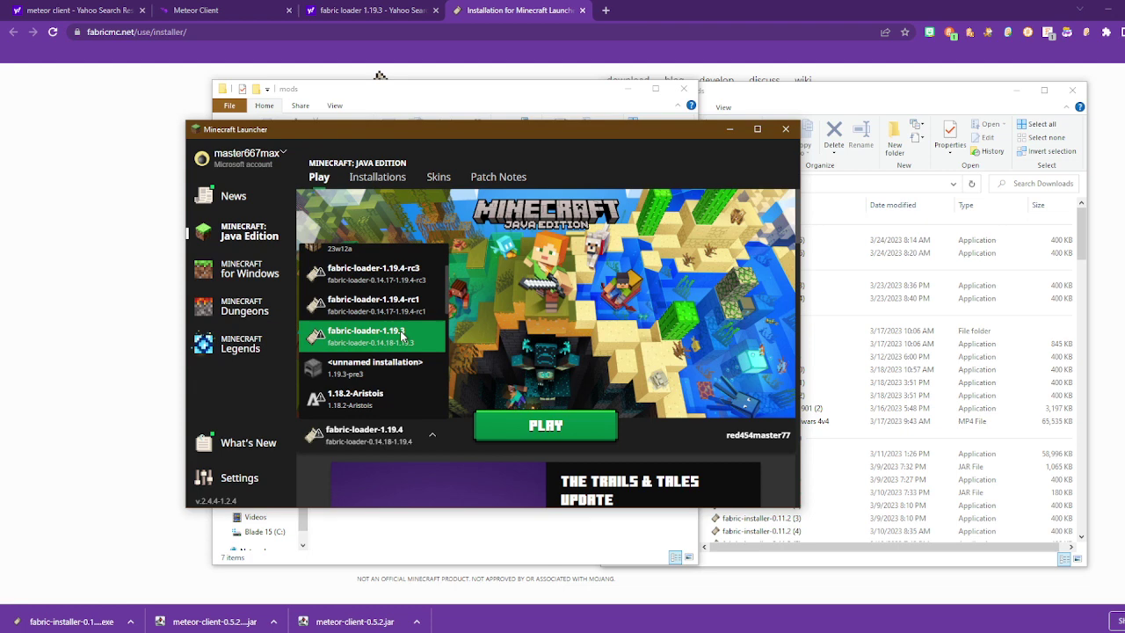
pyautogui.scroll(4, 387, 333)
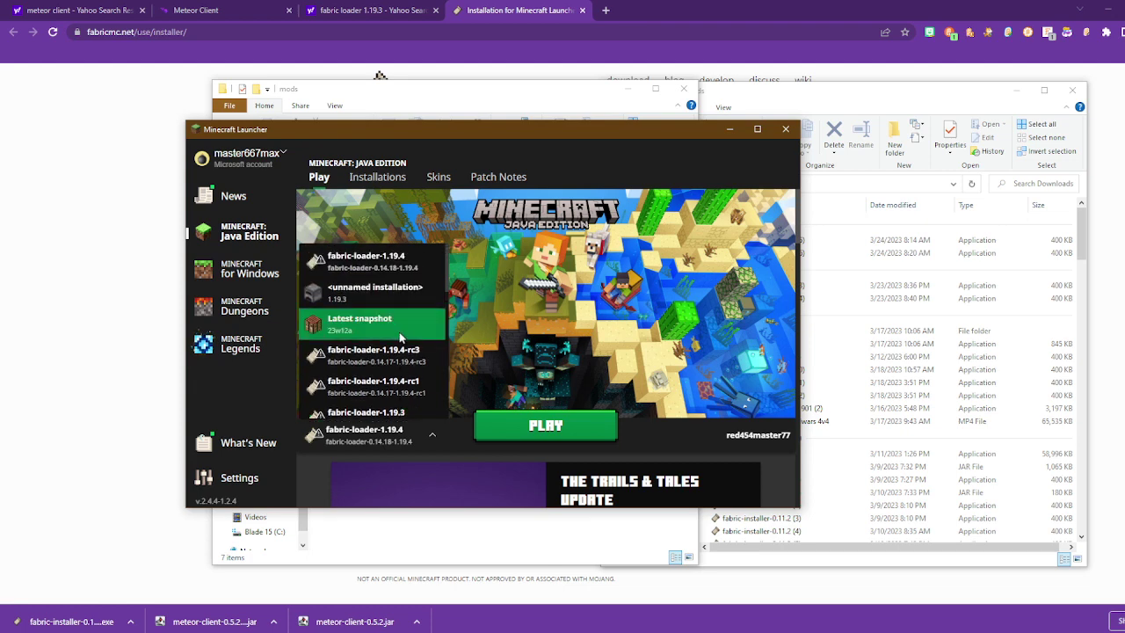
pyautogui.click(356, 273)
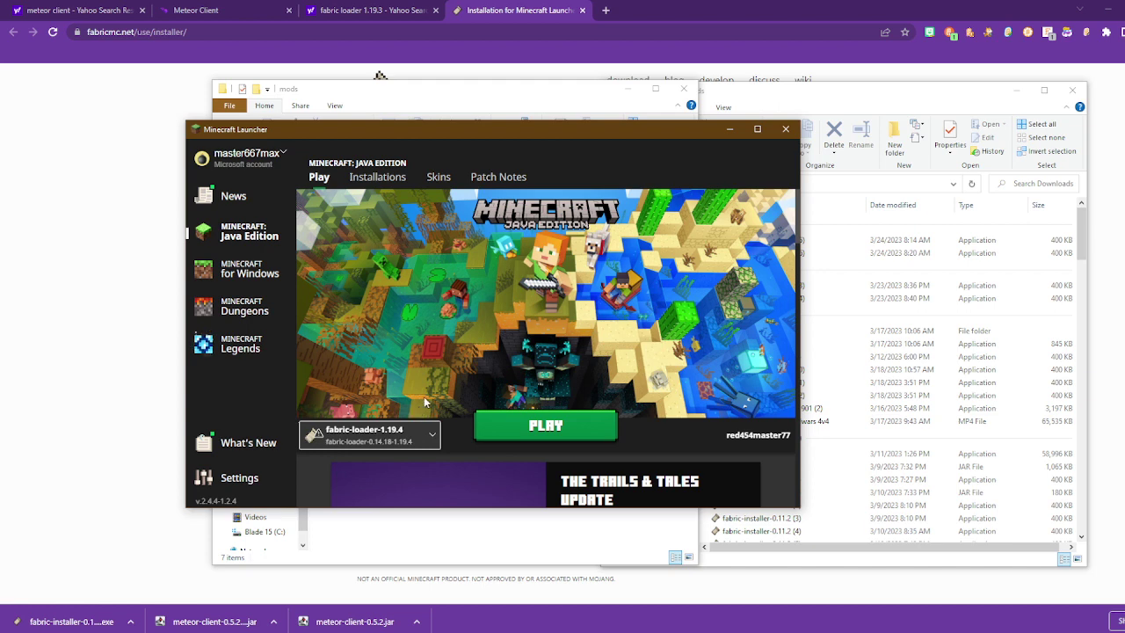
pyautogui.click(531, 428)
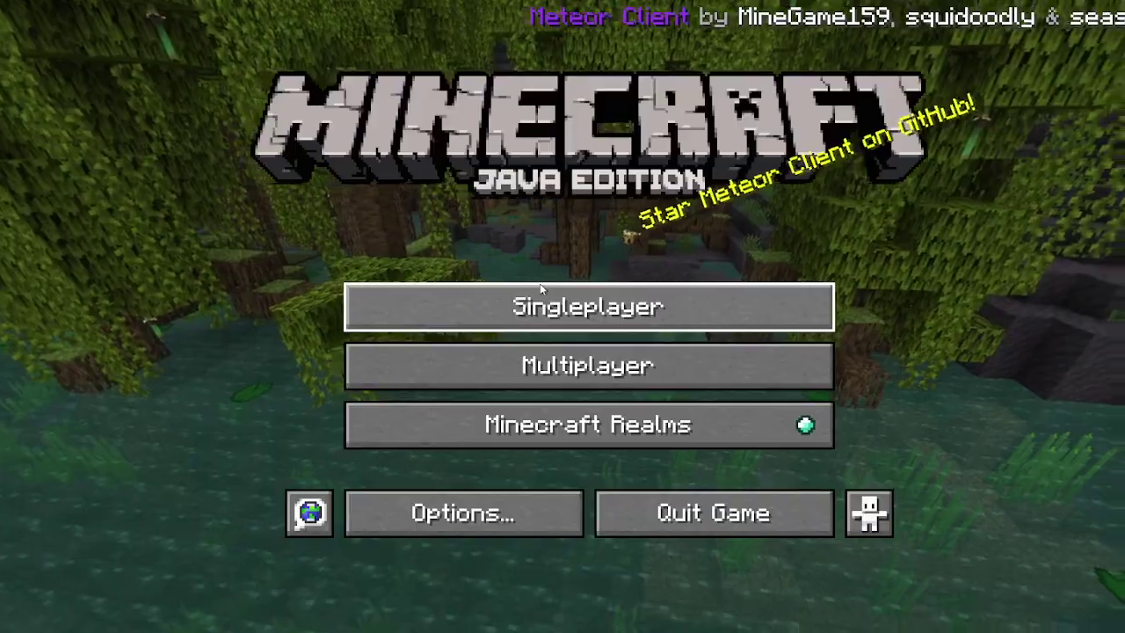
# - Open the Meteor Client menu from the title screen and look through its module lists
pyautogui.press('Shift_R')
pyautogui.scroll(-1, 334, 191)
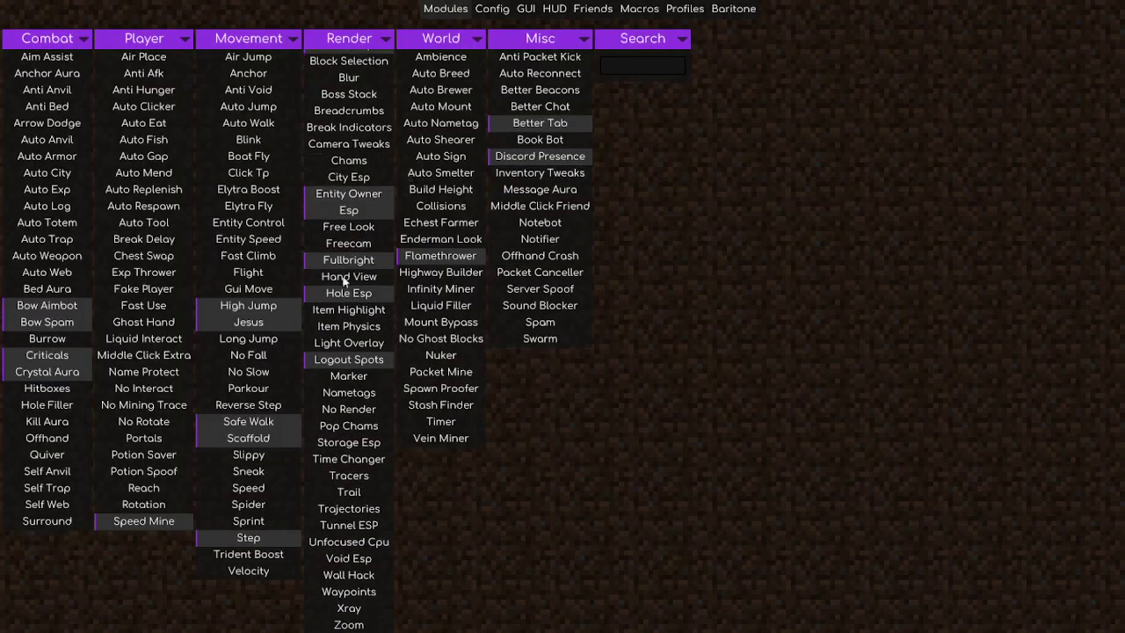
pyautogui.scroll(1, 335, 290)
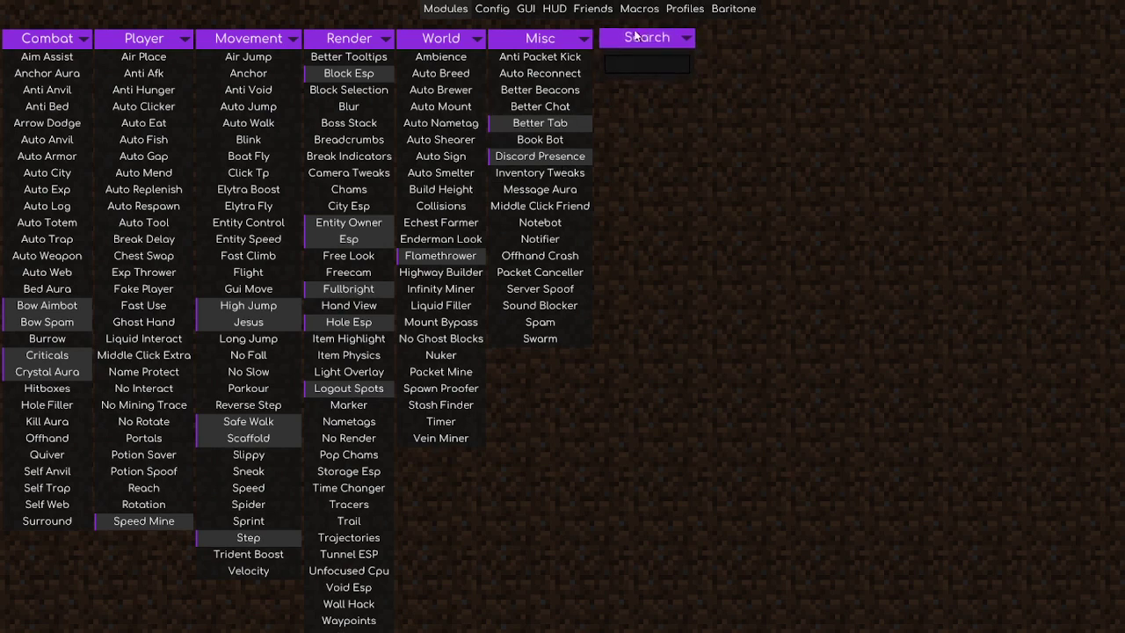
# - Shift the Misc, World, Render, Movement, Player and Combat module panels slightly, and take the game out of full screen
pyautogui.moveTo(515, 39)
pyautogui.mouseDown()
pyautogui.moveTo(533, 37)
pyautogui.moveTo(516, 37)
pyautogui.mouseUp()
pyautogui.moveTo(442, 38); pyautogui.dragTo(416, 44)
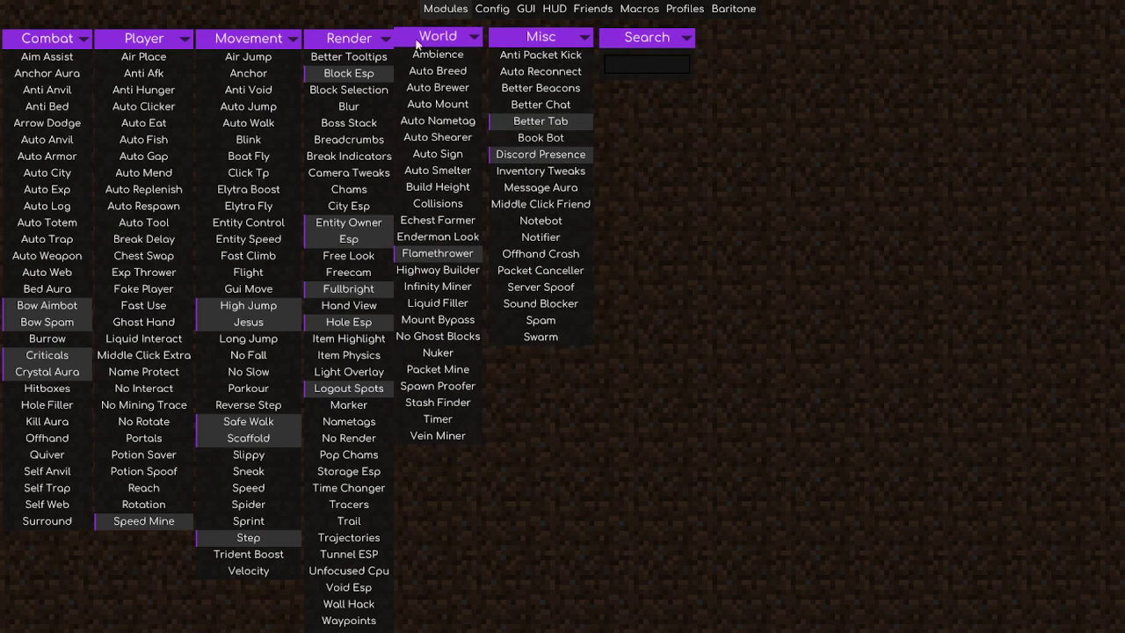
pyautogui.moveTo(346, 41); pyautogui.dragTo(349, 38)
pyautogui.moveTo(251, 41); pyautogui.dragTo(255, 39)
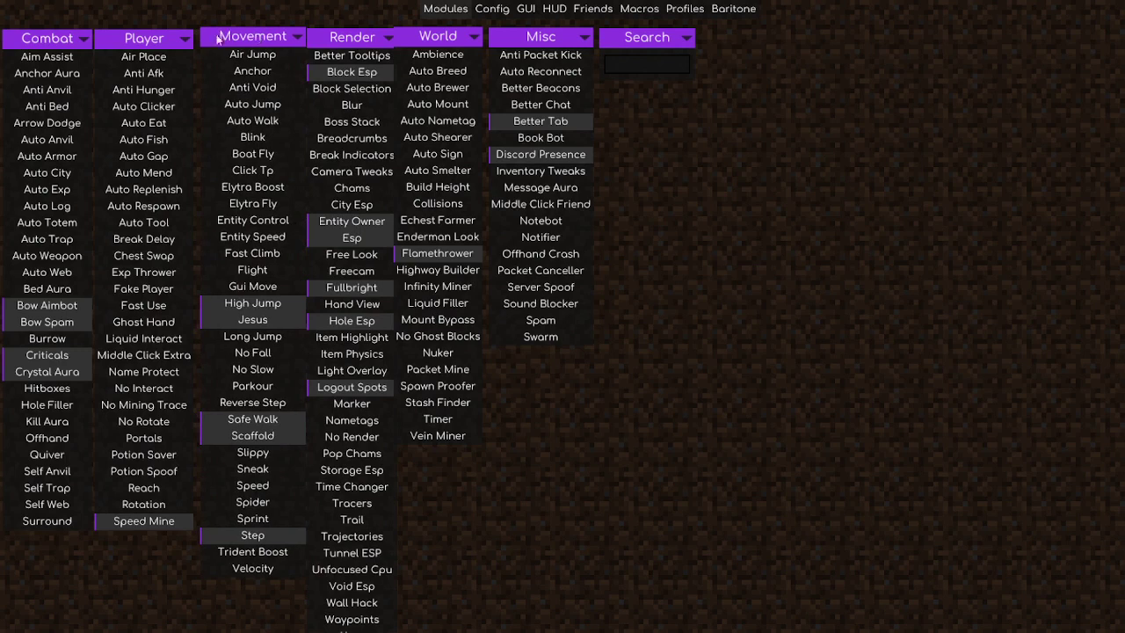
pyautogui.moveTo(133, 40); pyautogui.dragTo(139, 39)
pyautogui.moveTo(38, 41); pyautogui.dragTo(42, 44)
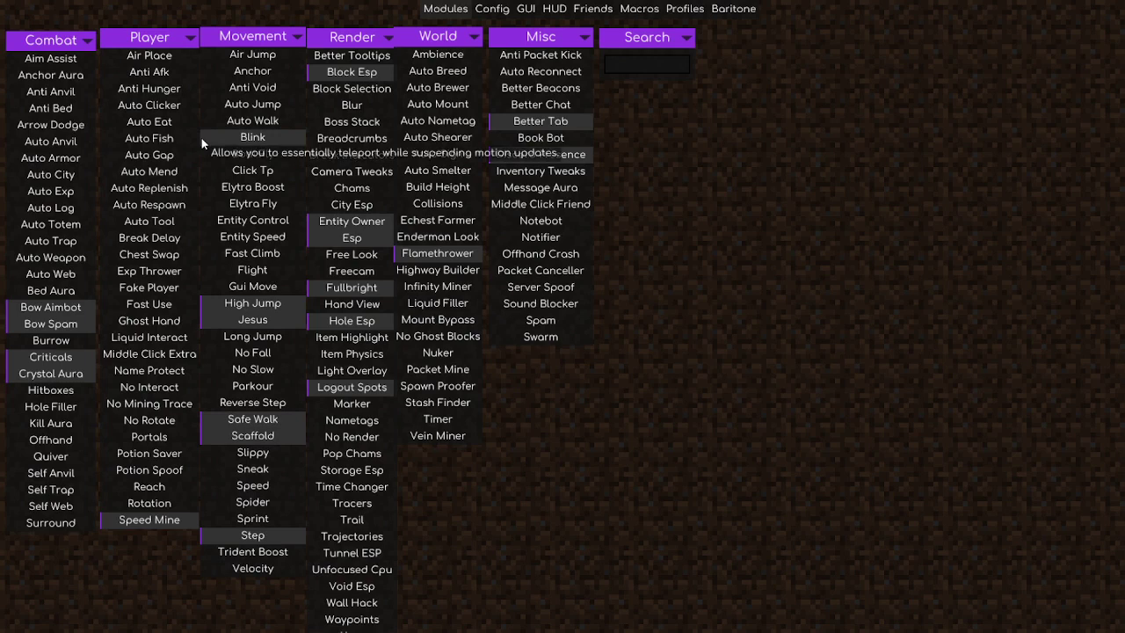
pyautogui.press('F11')
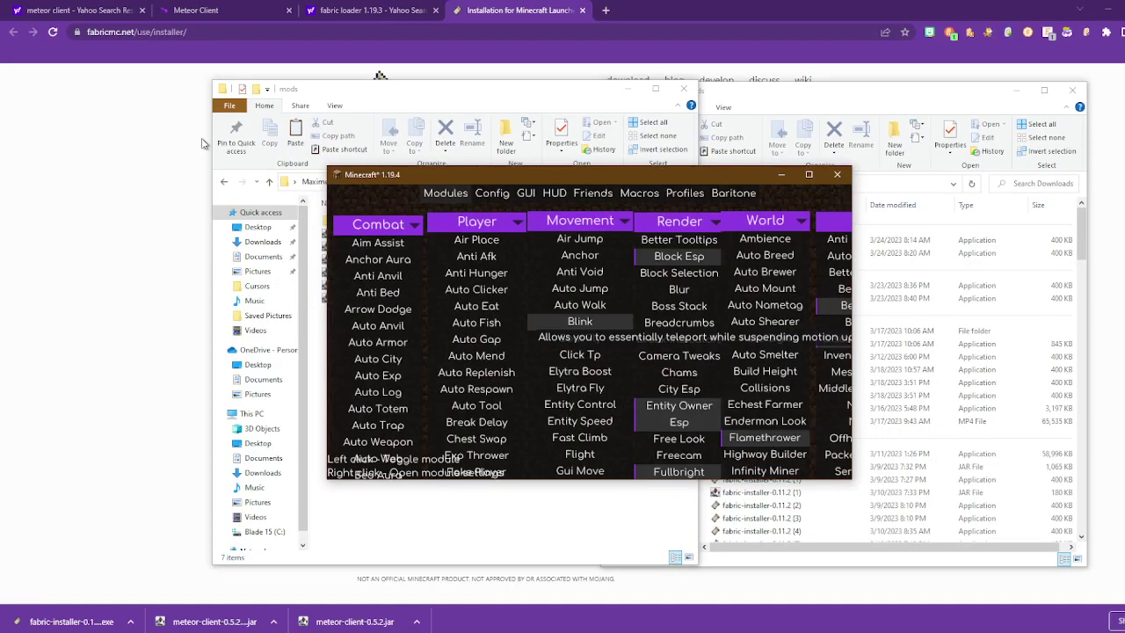